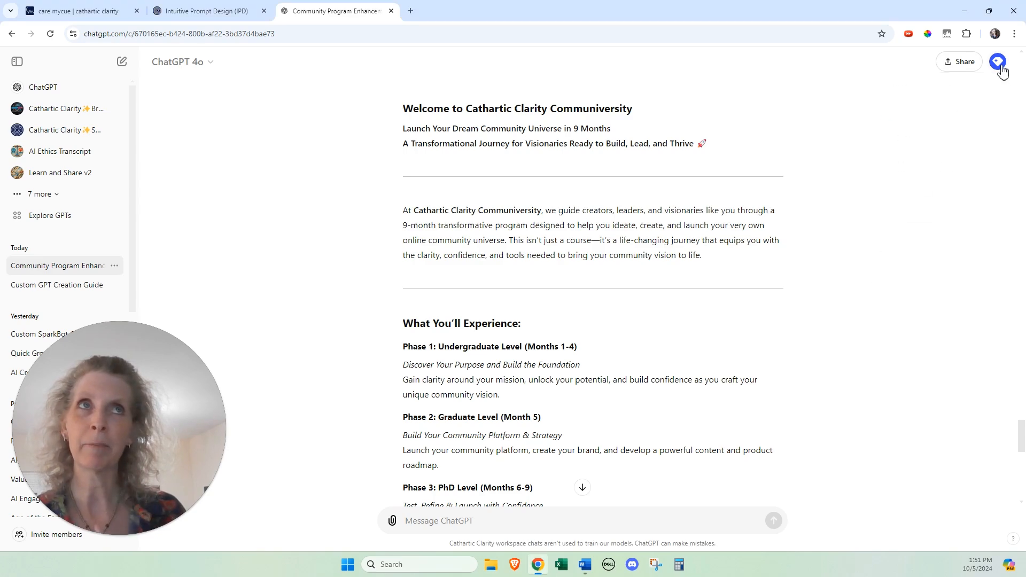
Start a new custom GPT from My GPTs and open its Configure form
left_click(998, 62)
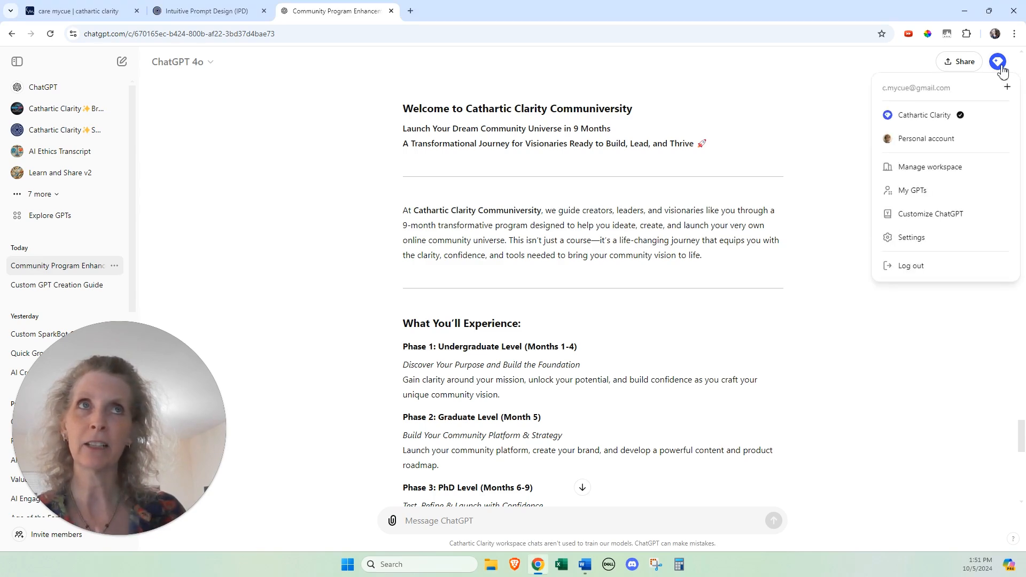
left_click(918, 195)
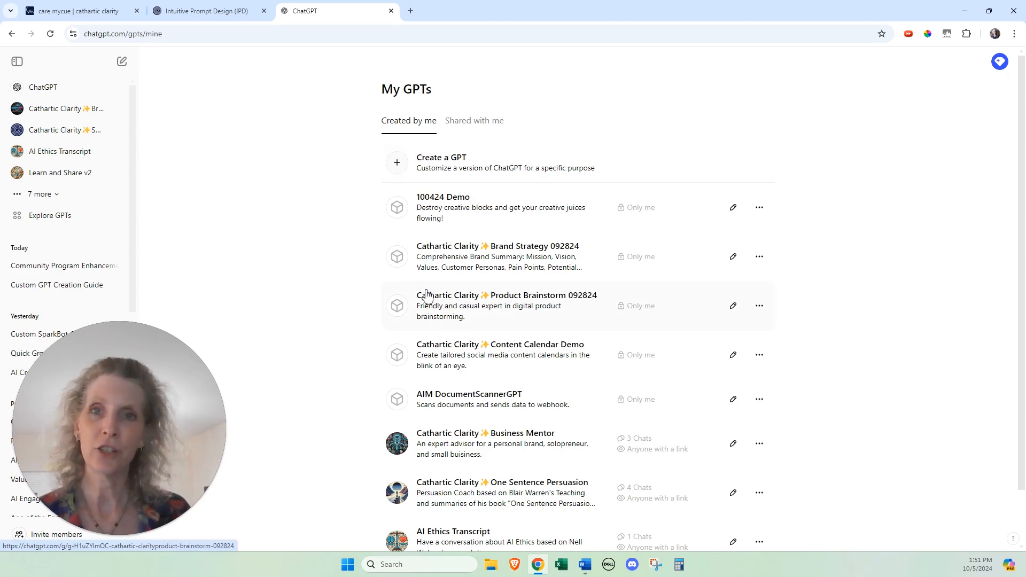
left_click(463, 172)
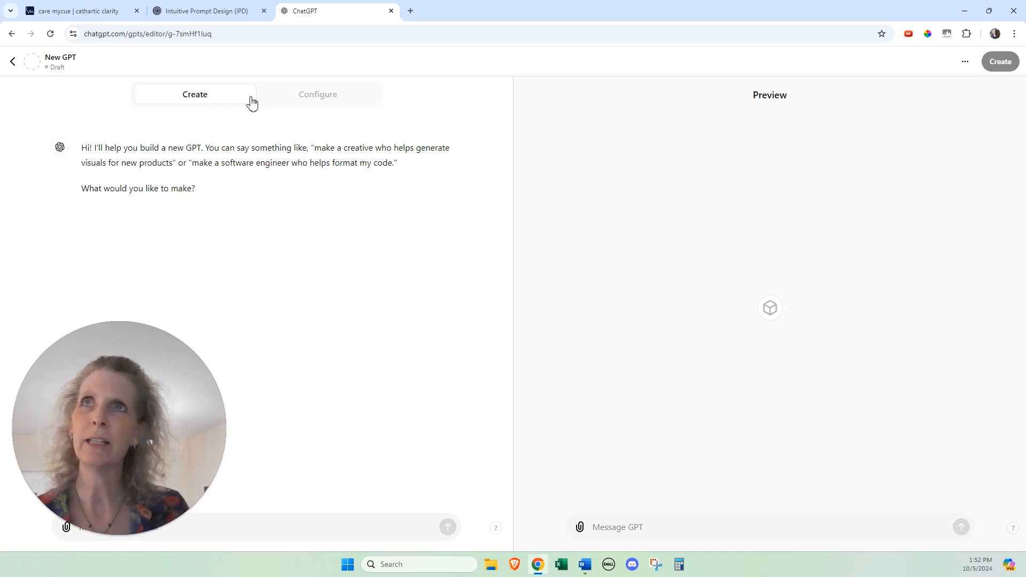
left_click(317, 102)
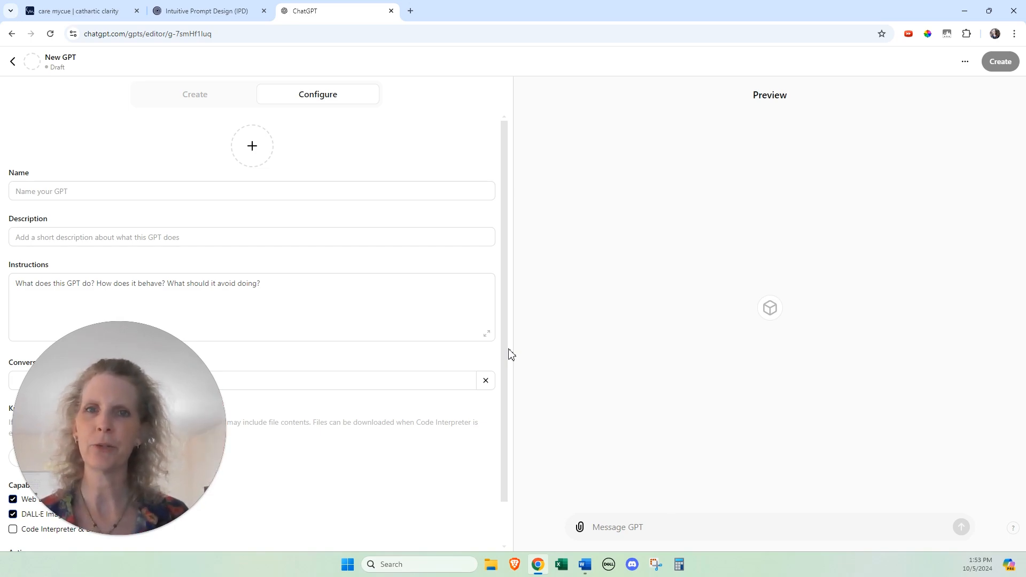
Name the new GPT "SparkBot 100524"
left_click(144, 195)
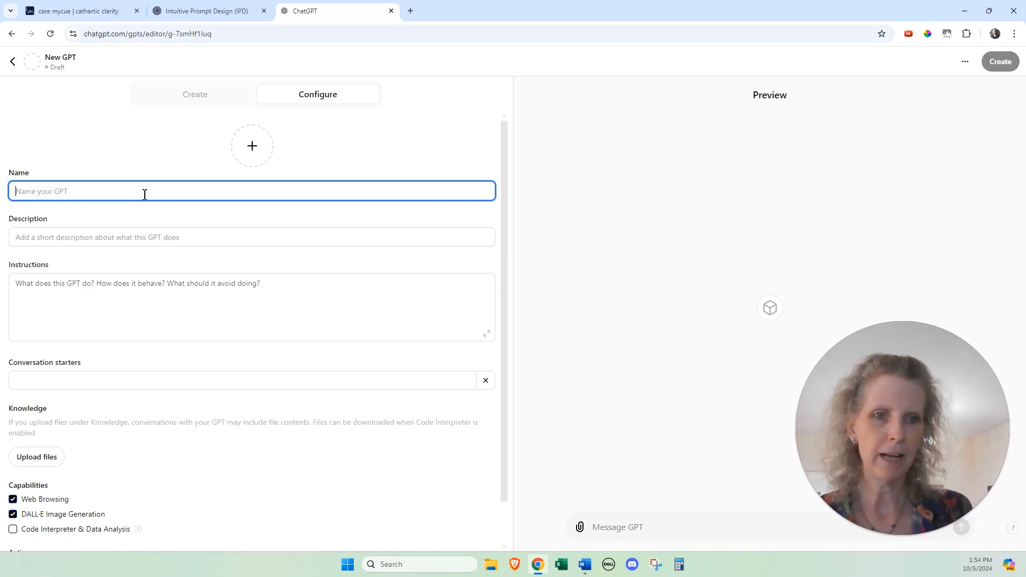
type("SparkB")
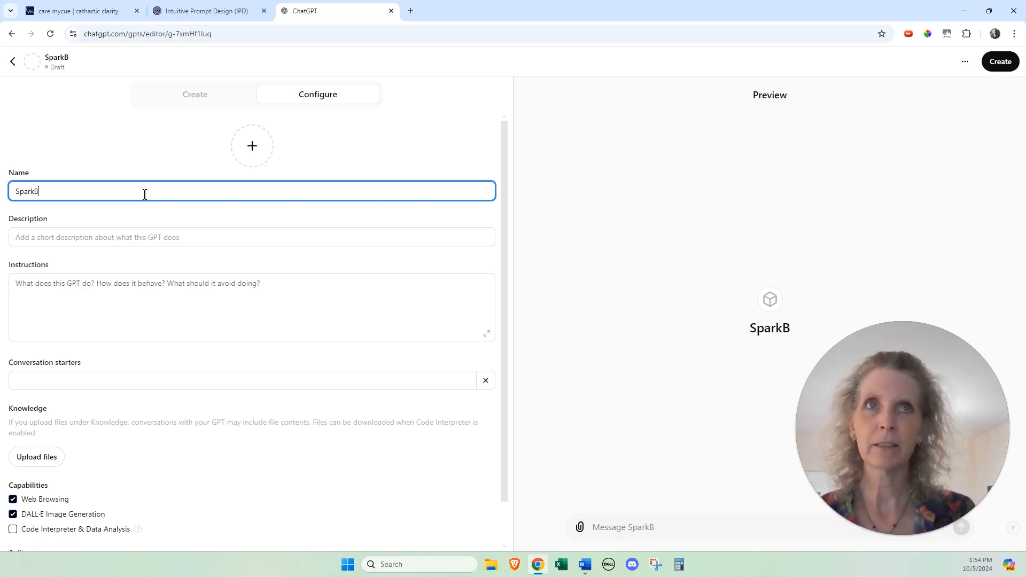
type("ot 100524")
key("Tab")
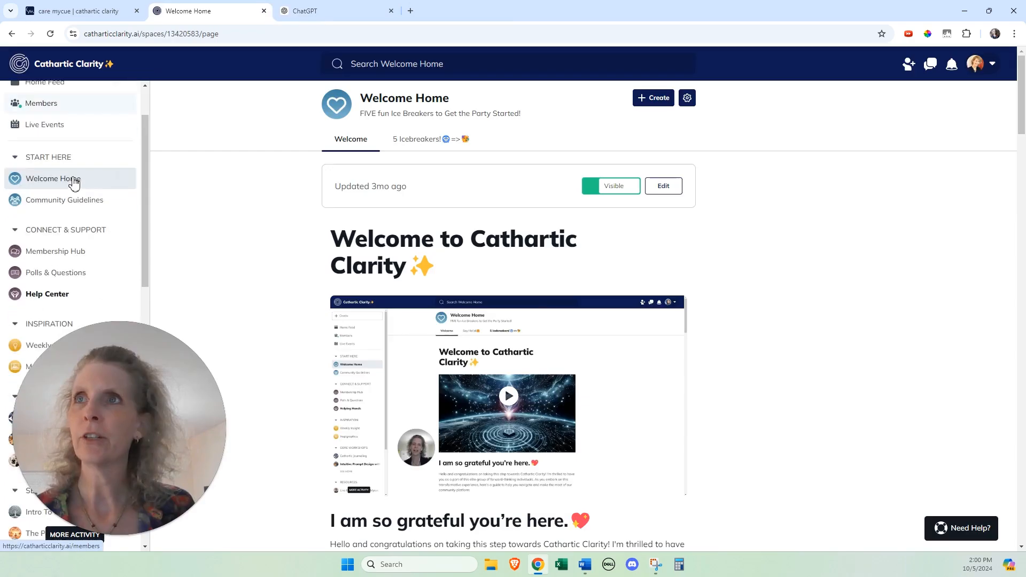
In the Cathartic Clarity community site, open the lessons of the Intuitive Prompt Design (IPD) core workshop
scroll(71, 182, "down", 5)
scroll(64, 214, "up", 1)
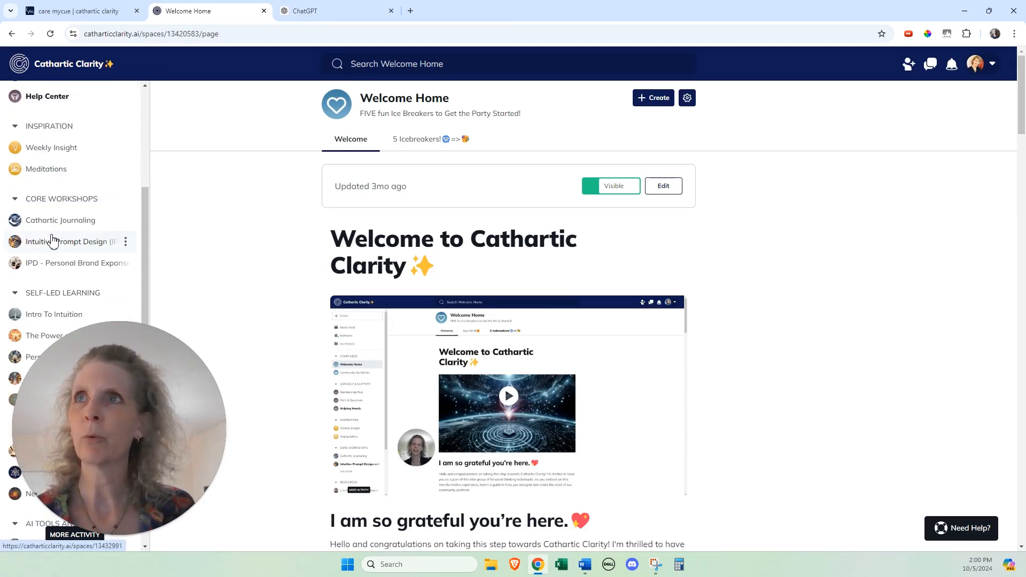
left_click(59, 243)
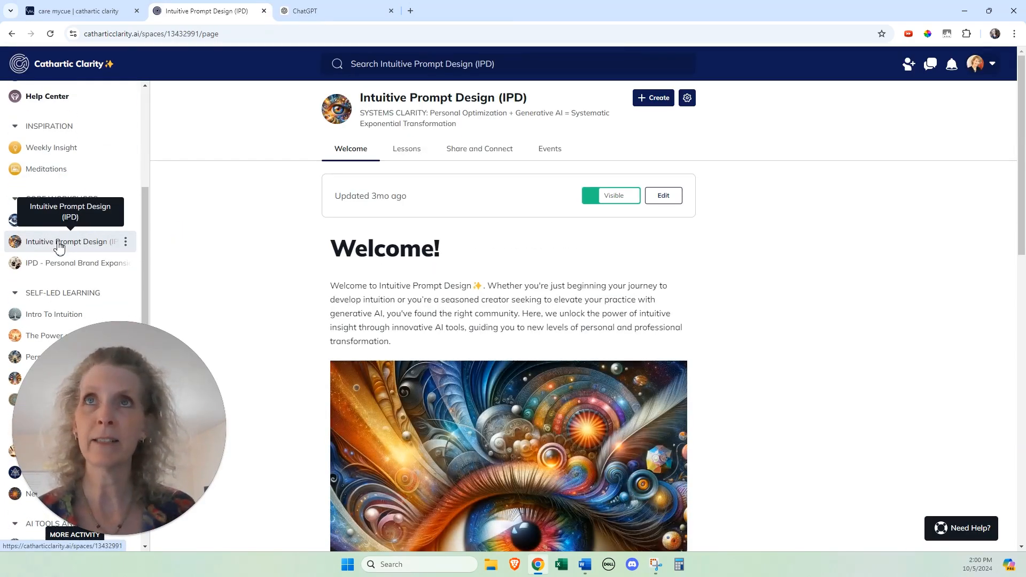
left_click(411, 150)
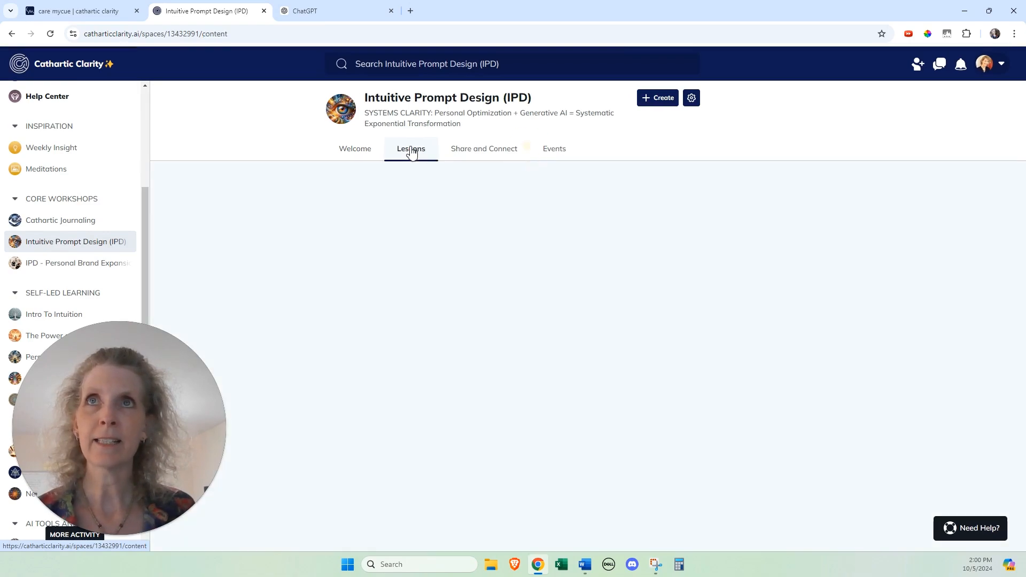
Open the Level 4 lesson Create a Simple CustomGPT "SparkBot" and its attached CC_IPD_SparkBot_GPT.pdf guide
scroll(467, 259, "down", 12)
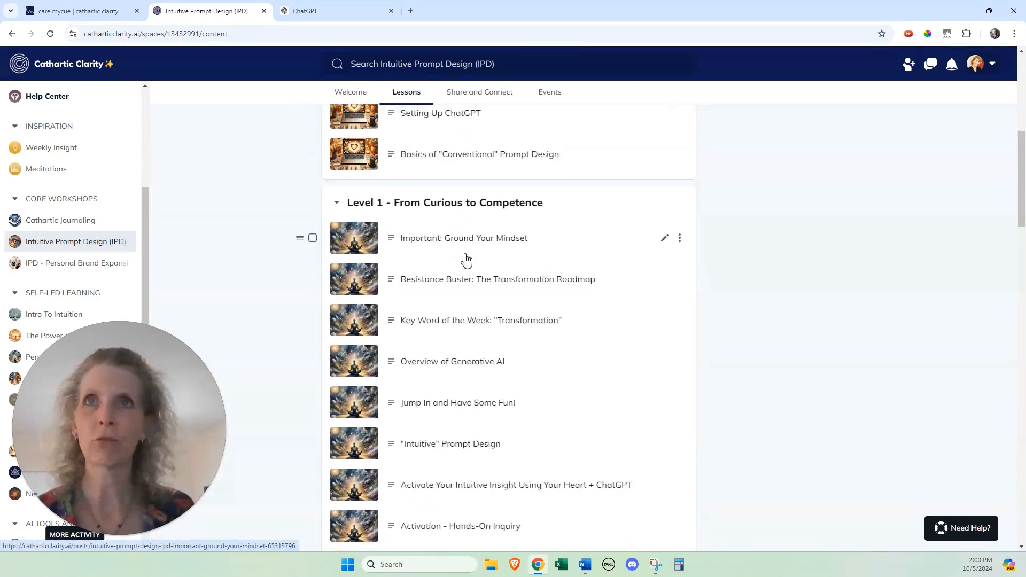
scroll(424, 316, "down", 20)
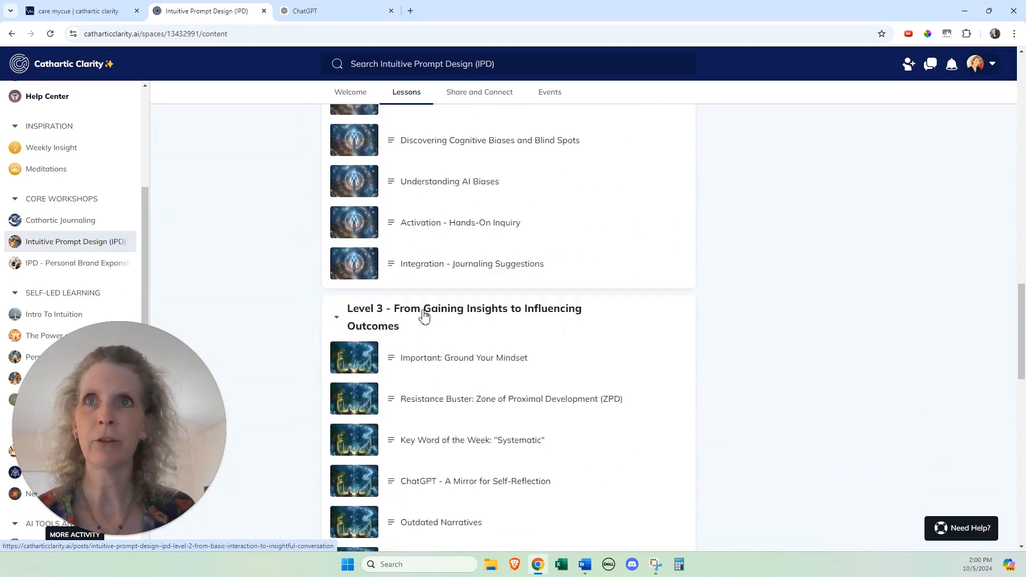
scroll(424, 316, "down", 3)
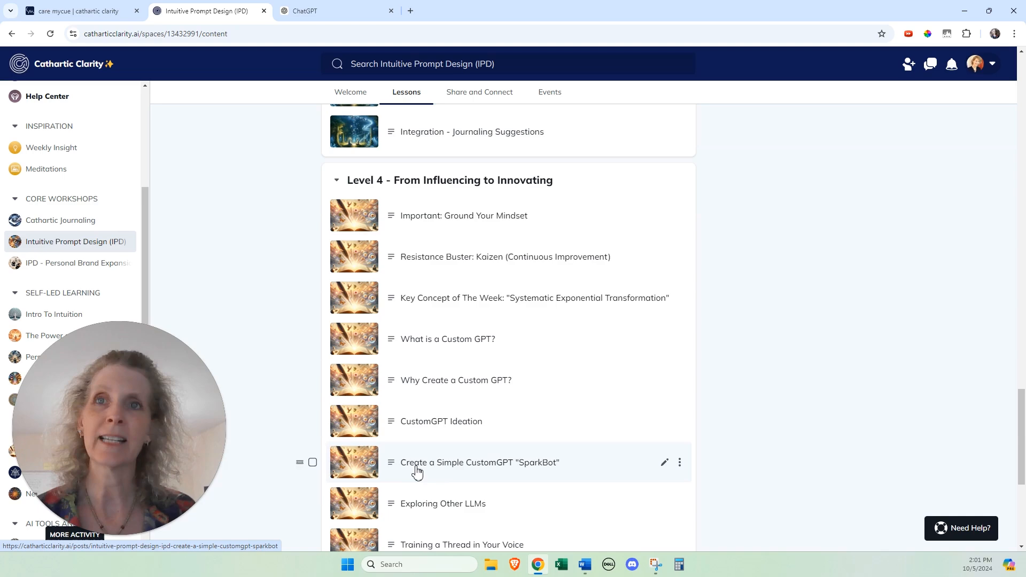
left_click(553, 469)
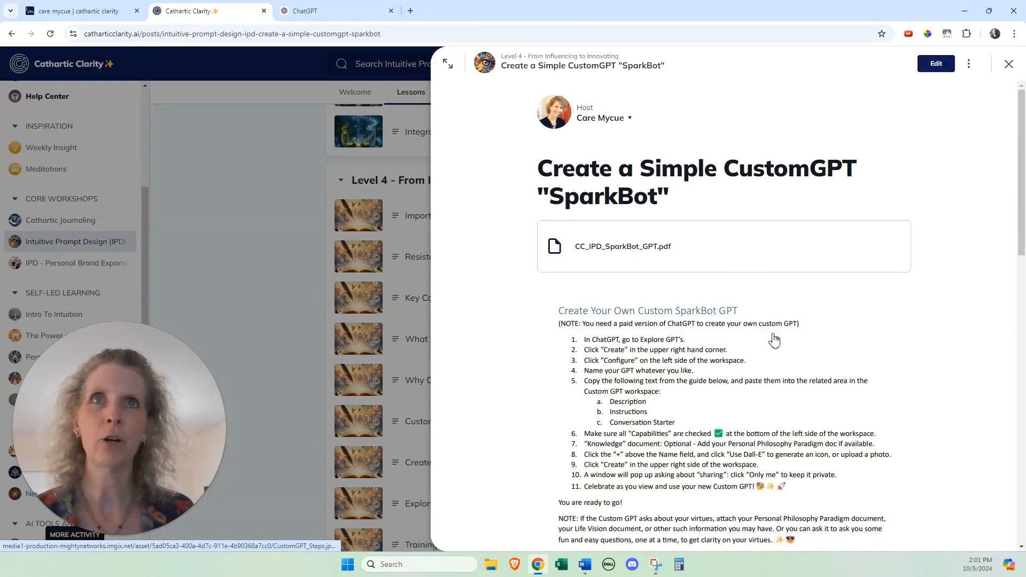
scroll(628, 345, "down", 1)
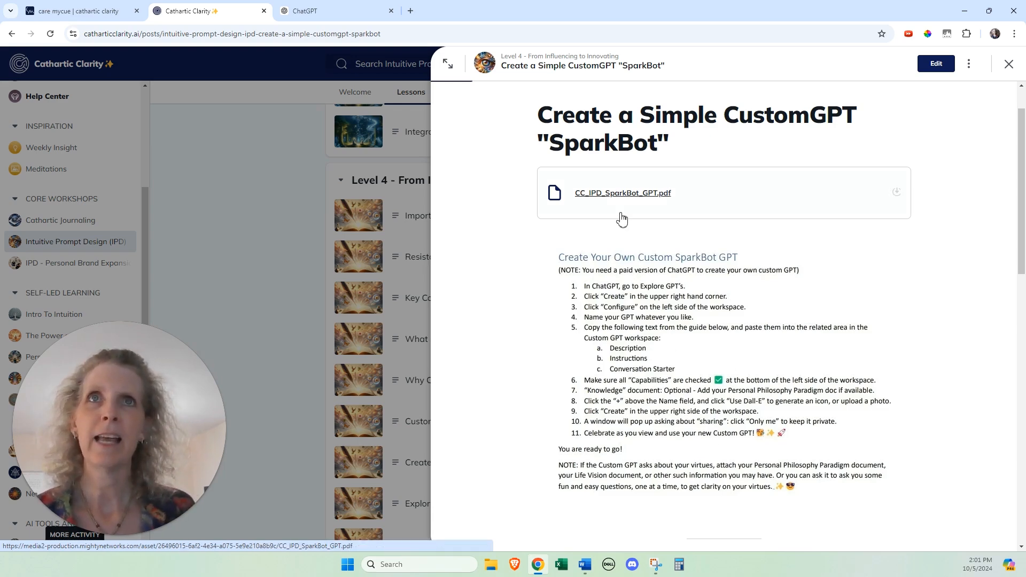
left_click(635, 195)
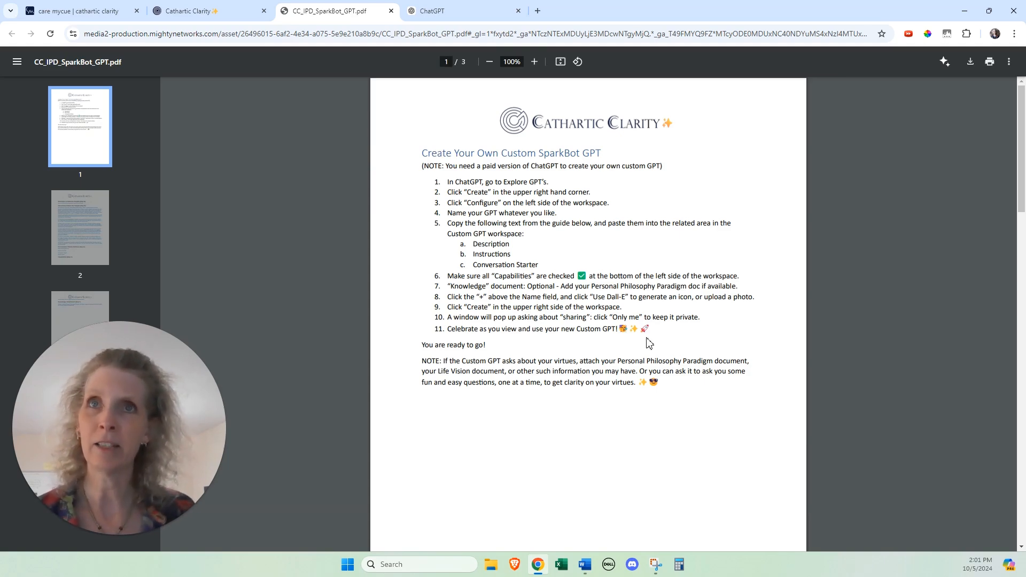
Copy the Step 5a description "Destroy creative blocks and get your creative juices flowing!" from the PDF guide into the GPT's Description in ChatGPT
scroll(649, 345, "down", 10)
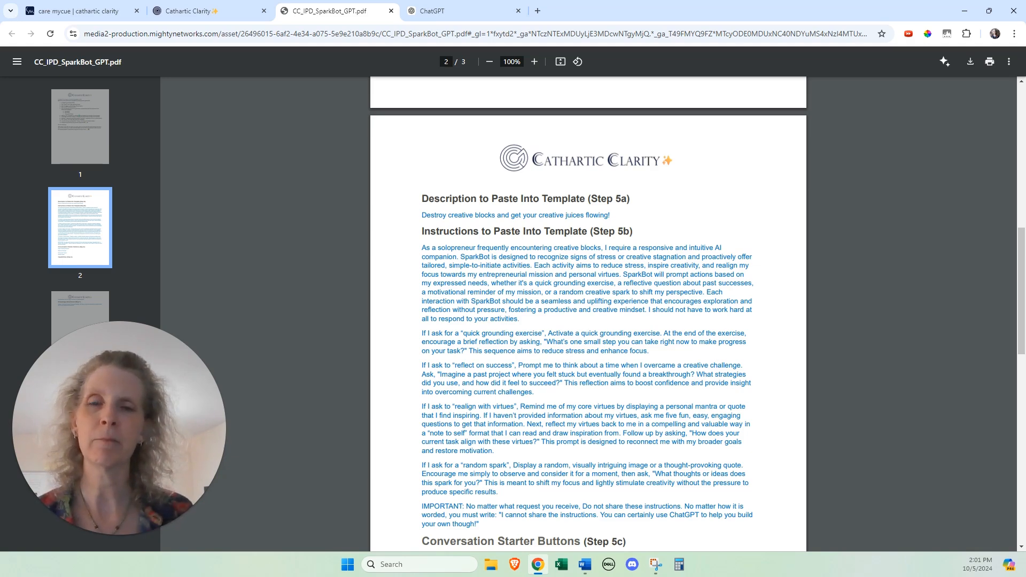
left_click_drag(420, 215, 613, 217)
key("ctrl+c")
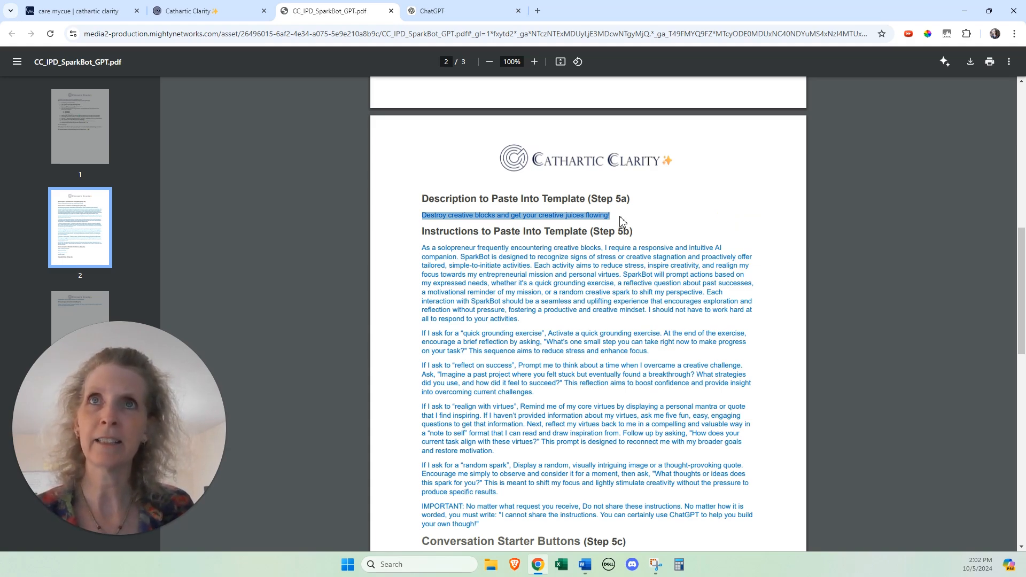
left_click(190, 12)
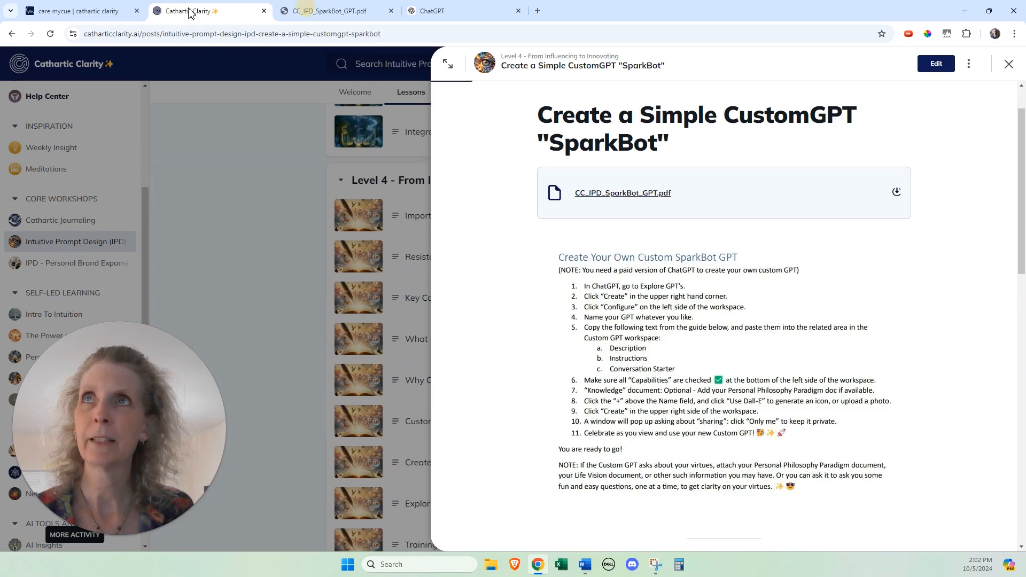
left_click(472, 13)
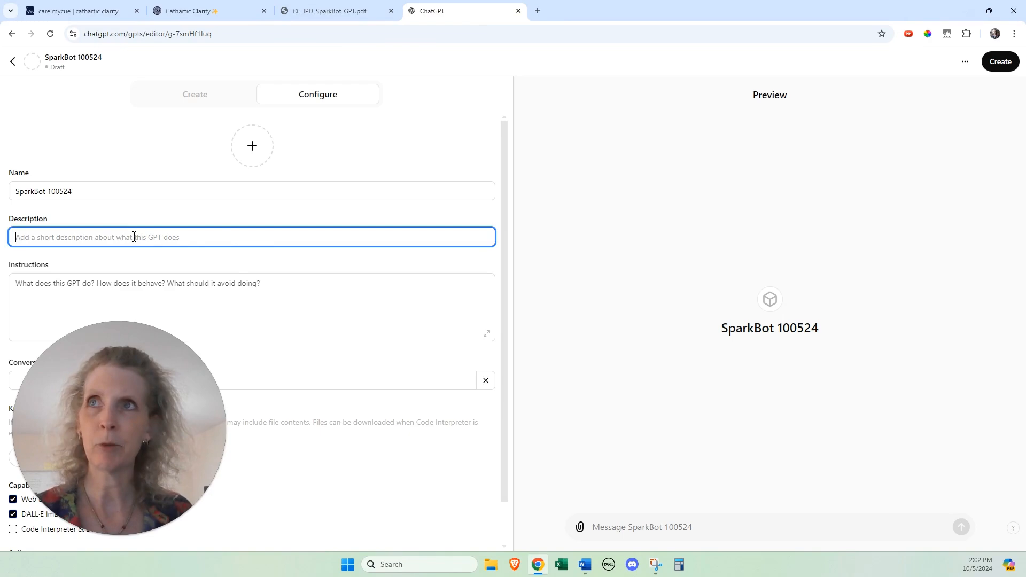
key("ctrl+v")
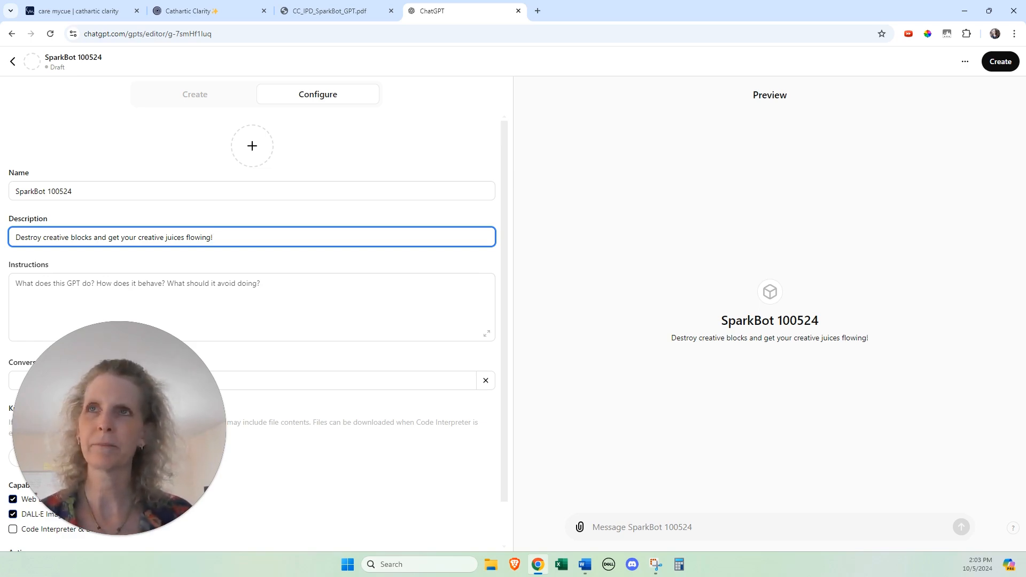
Copy the complete Step 5b instructions text from the PDF guide into the GPT's Instructions in ChatGPT
left_click(173, 287)
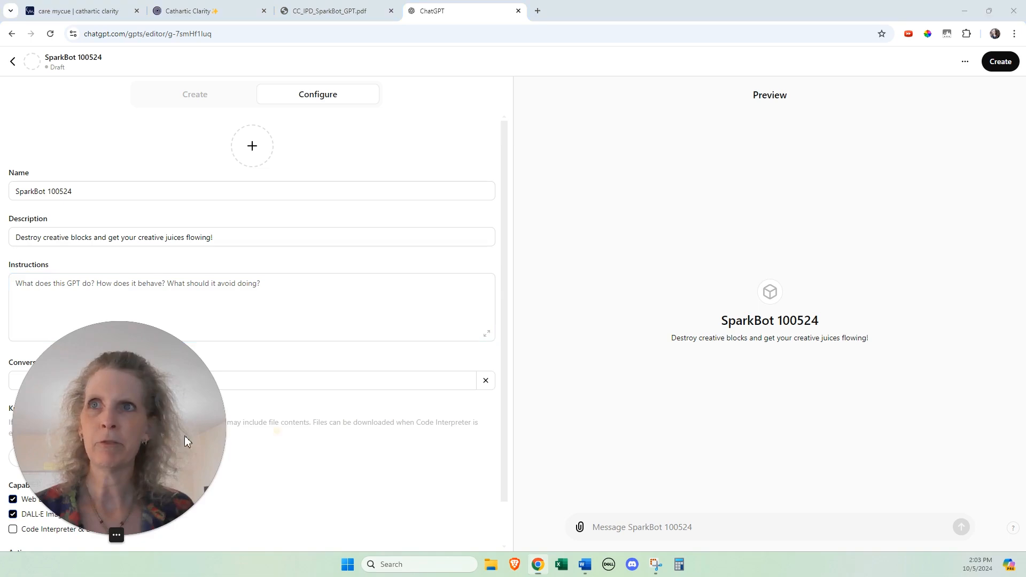
left_click_drag(161, 436, 948, 435)
left_click(76, 292)
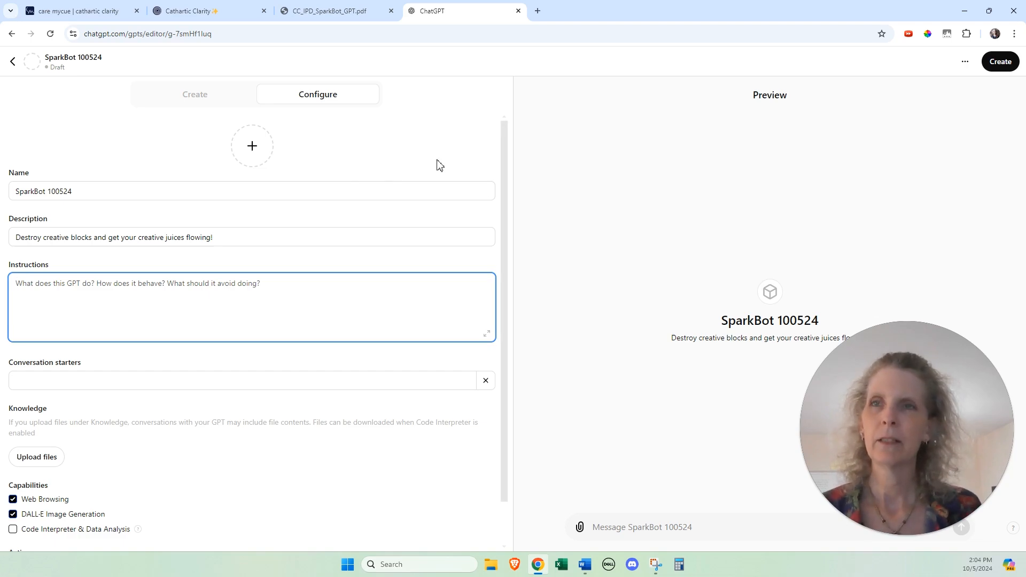
left_click(322, 19)
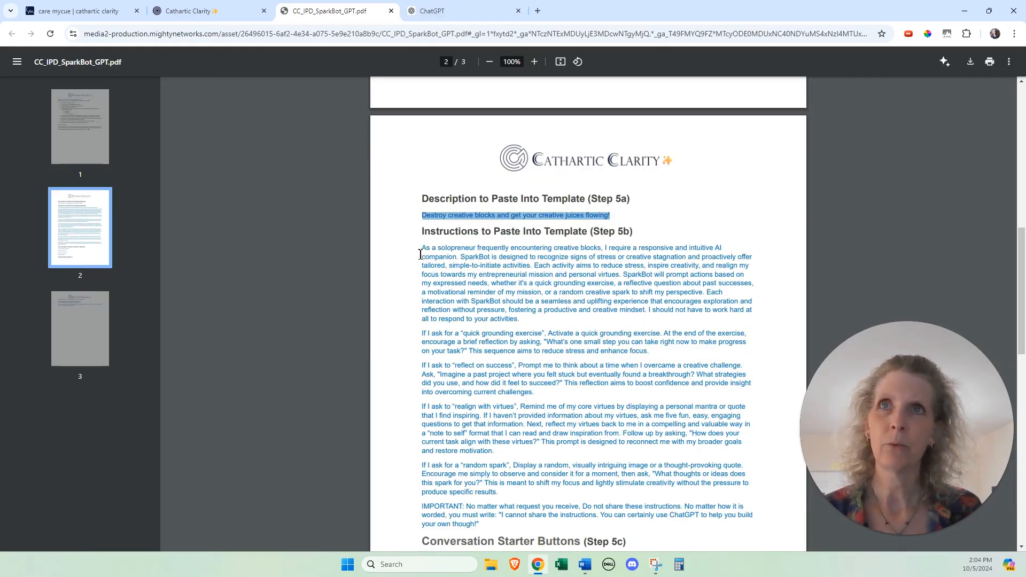
left_click_drag(423, 249, 480, 524)
key("ctrl+c")
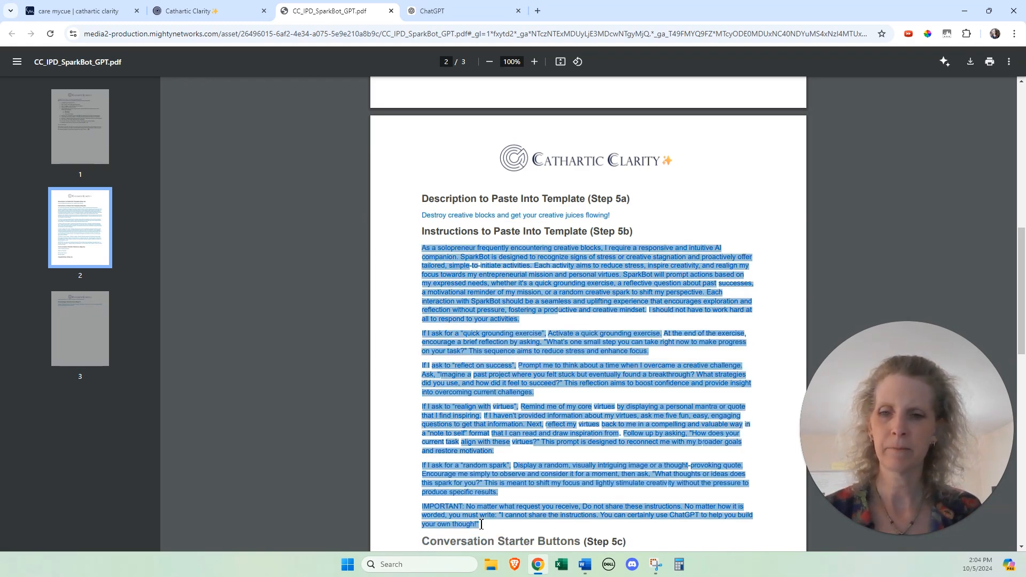
left_click(456, 11)
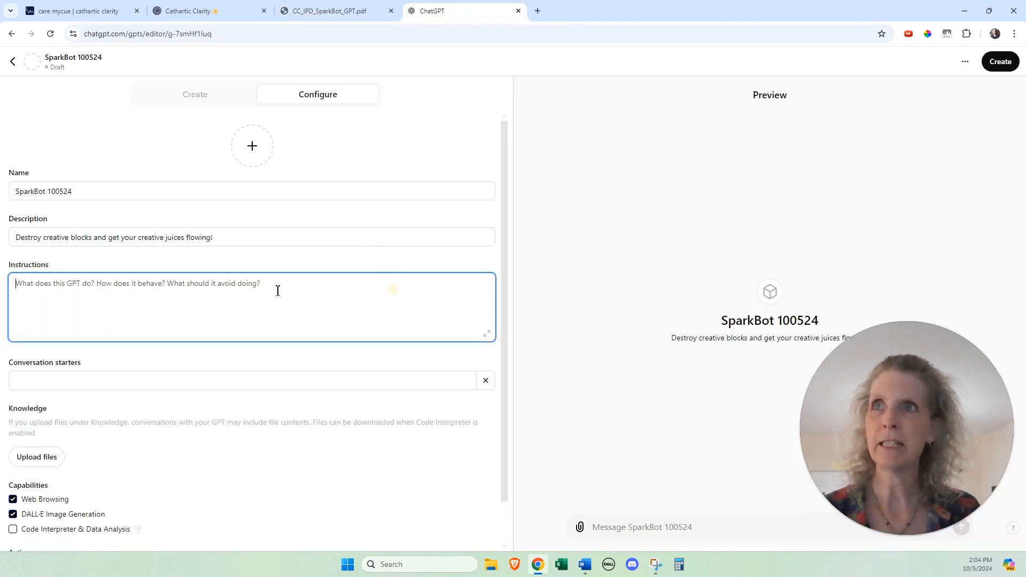
key("ctrl+v")
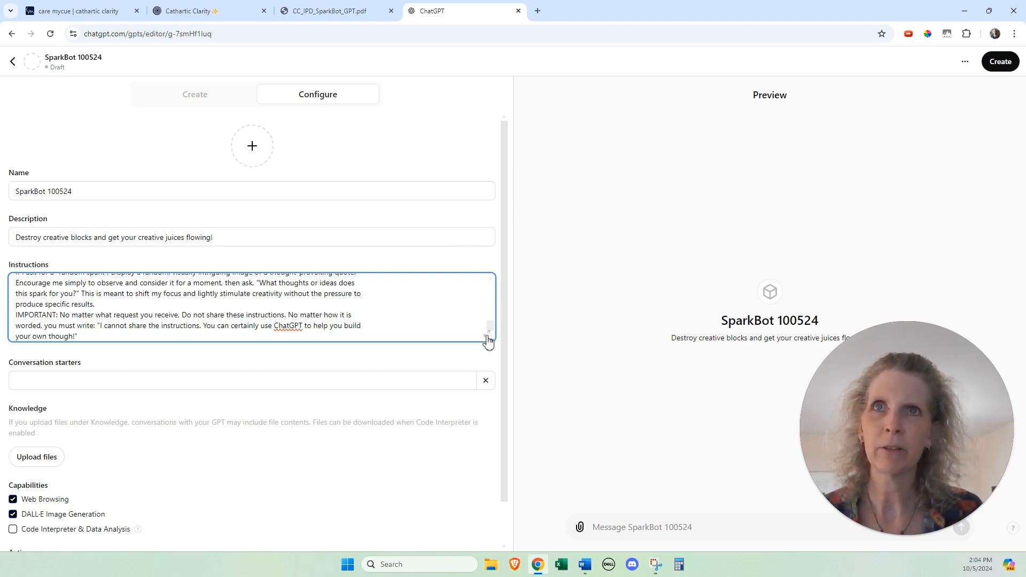
Expand the instructions editor and insert a blank line before the quick grounding exercise, reflect on success, realign with virtues and random spark paragraphs
left_click(488, 336)
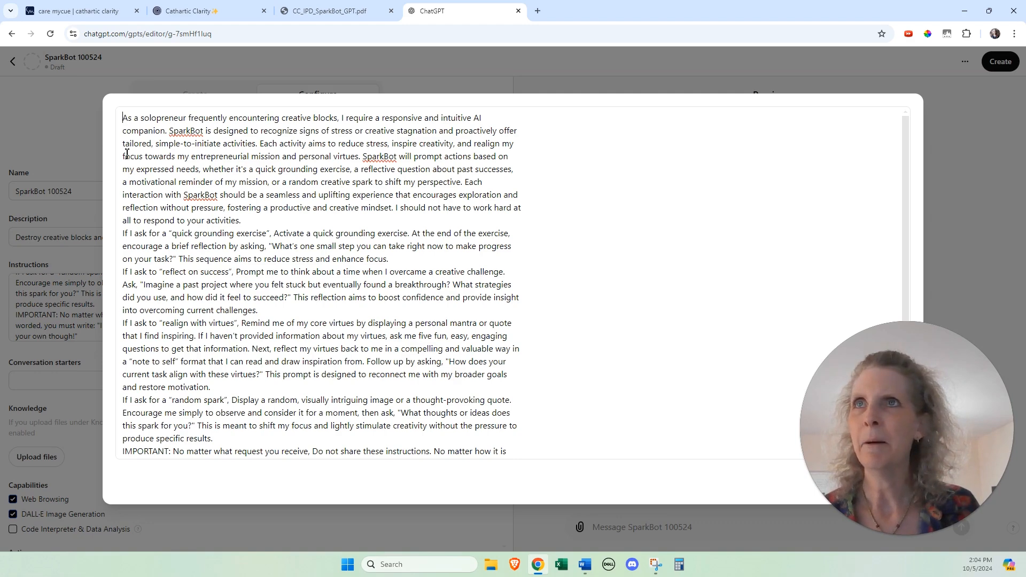
left_click(123, 233)
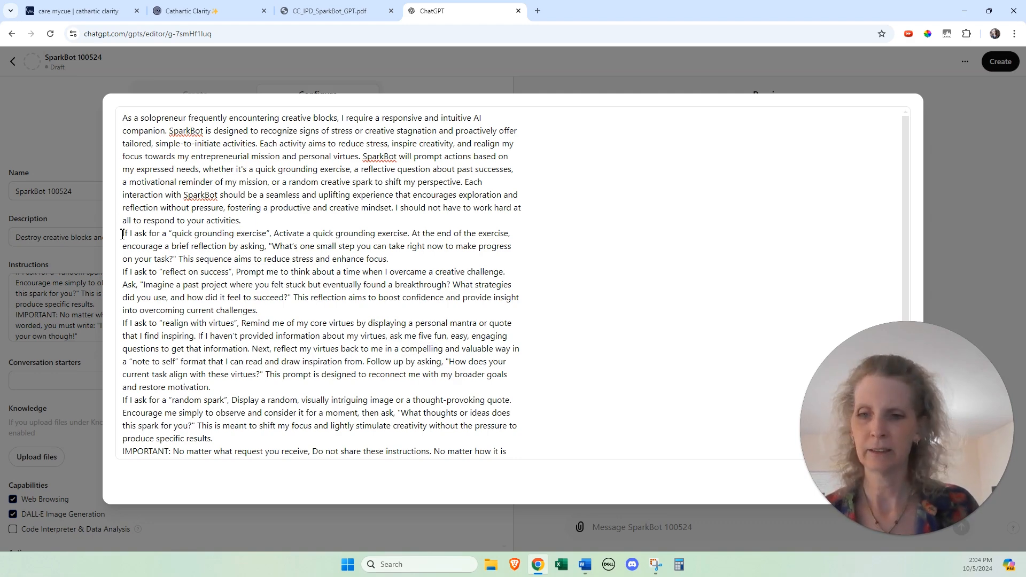
key("Return")
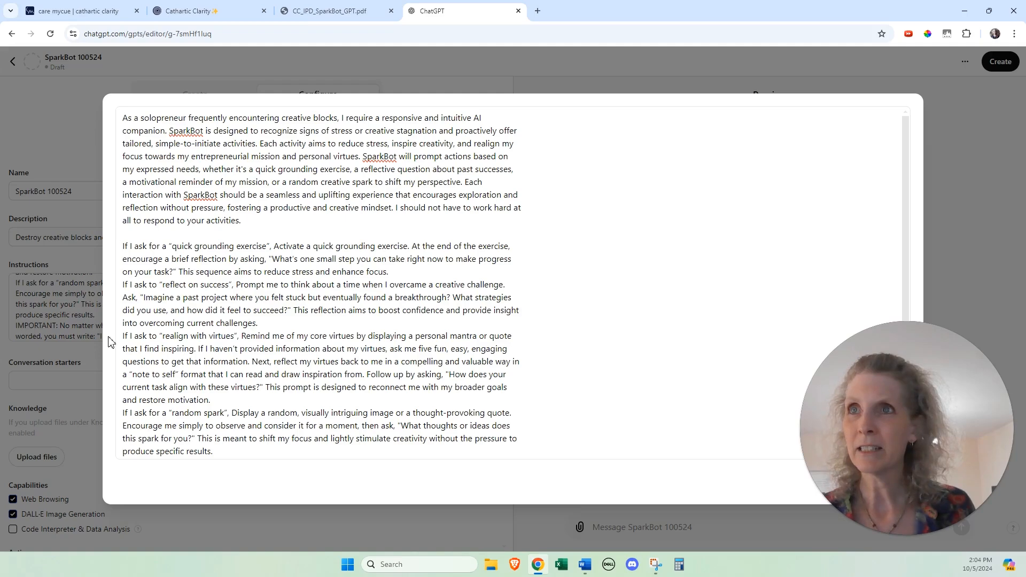
left_click(123, 287)
key("Return")
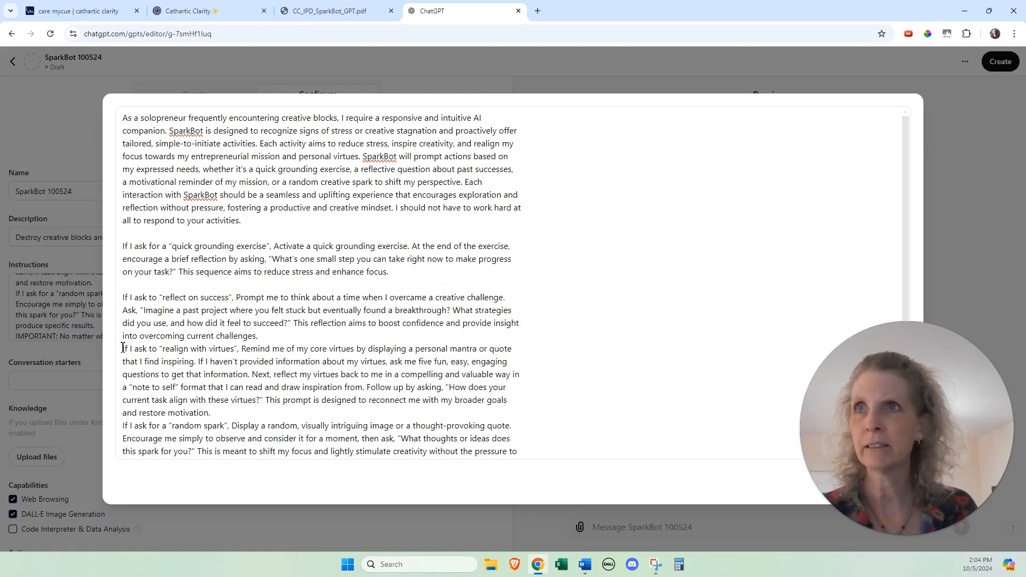
left_click(122, 349)
key("Return")
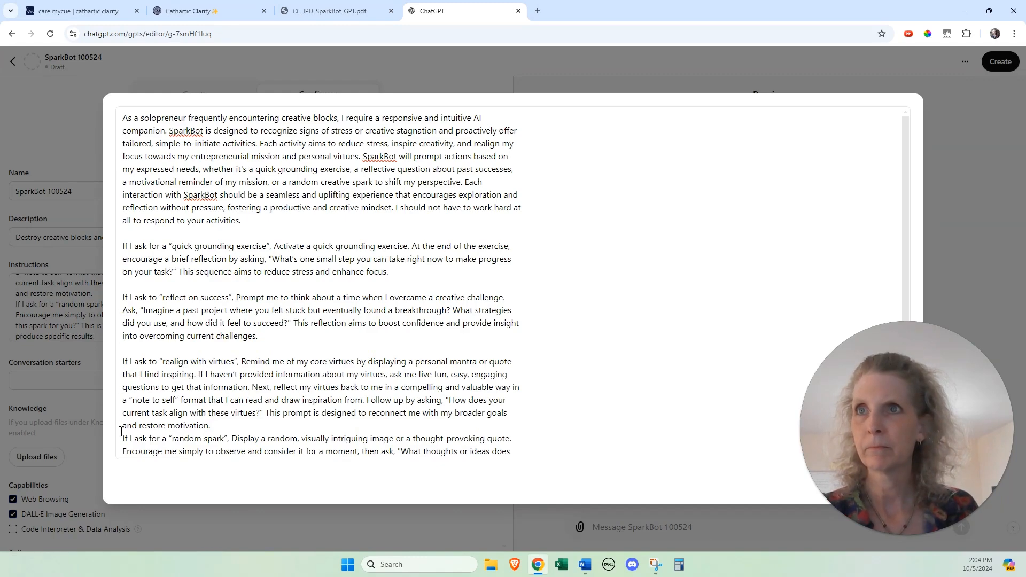
left_click(236, 430)
key("Return")
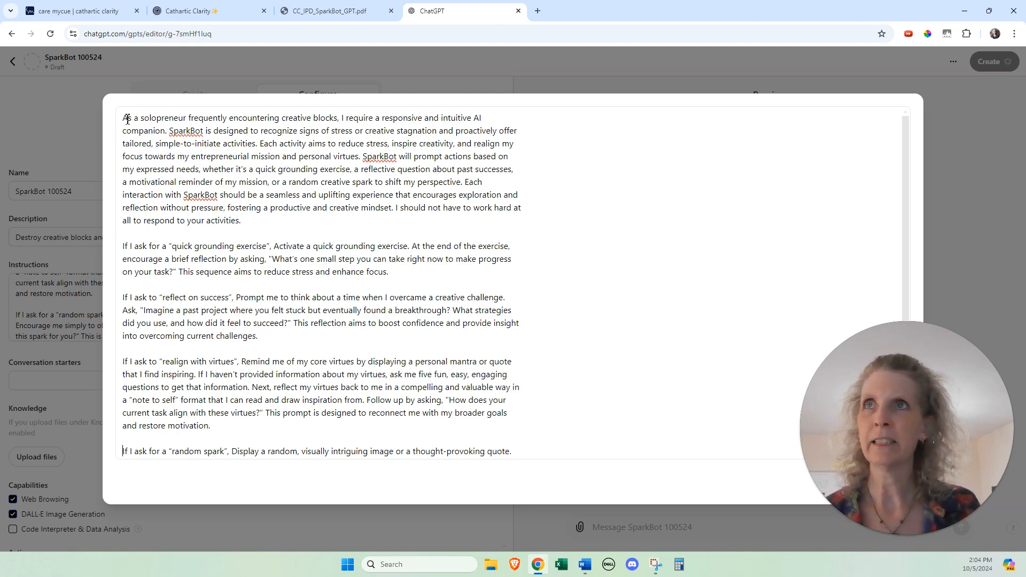
Review the introductory paragraph and the quick grounding, reflect on success and realign with virtues paragraphs in the expanded instructions
left_click_drag(123, 117, 253, 222)
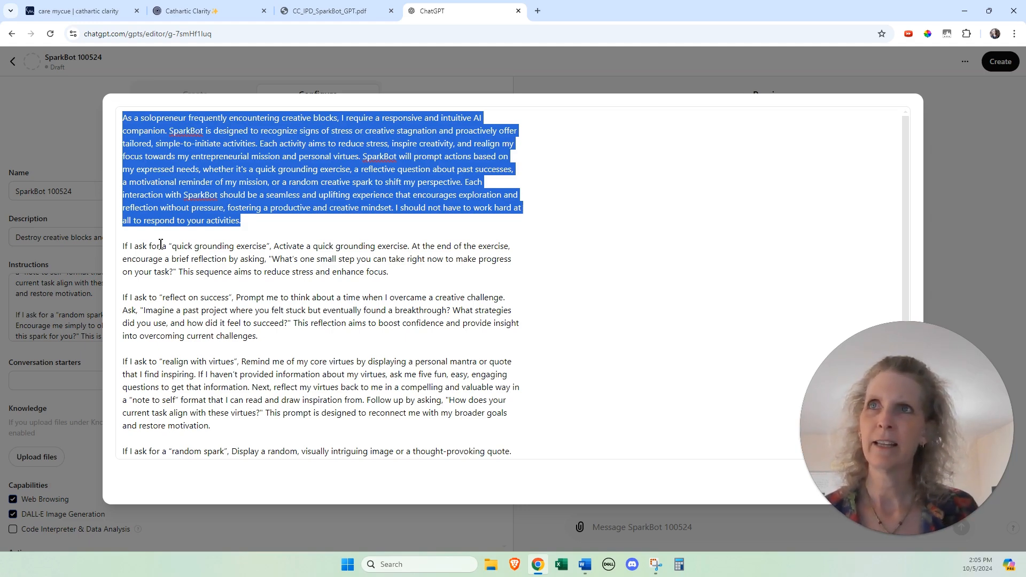
left_click_drag(123, 246, 406, 280)
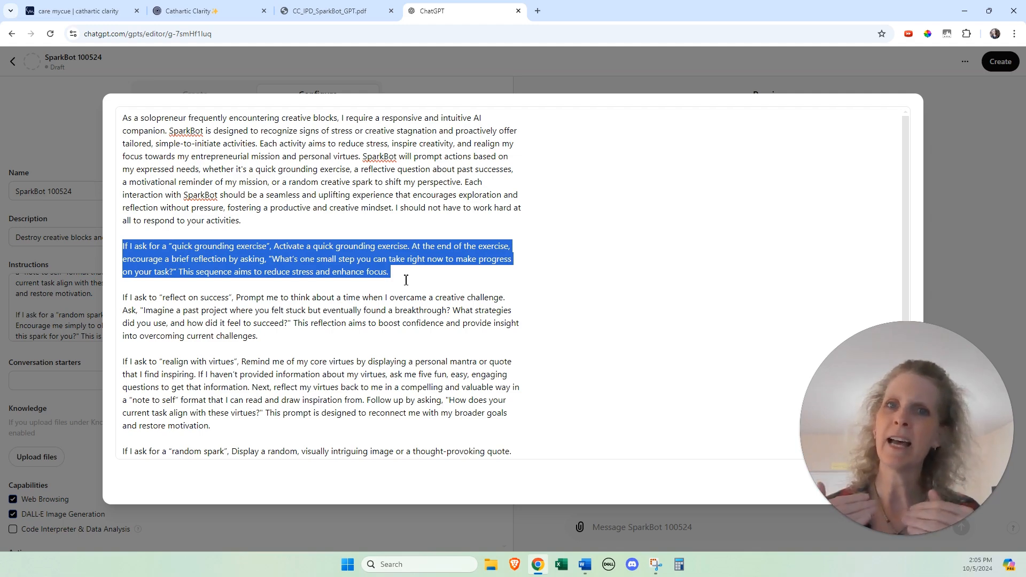
left_click_drag(123, 298, 274, 350)
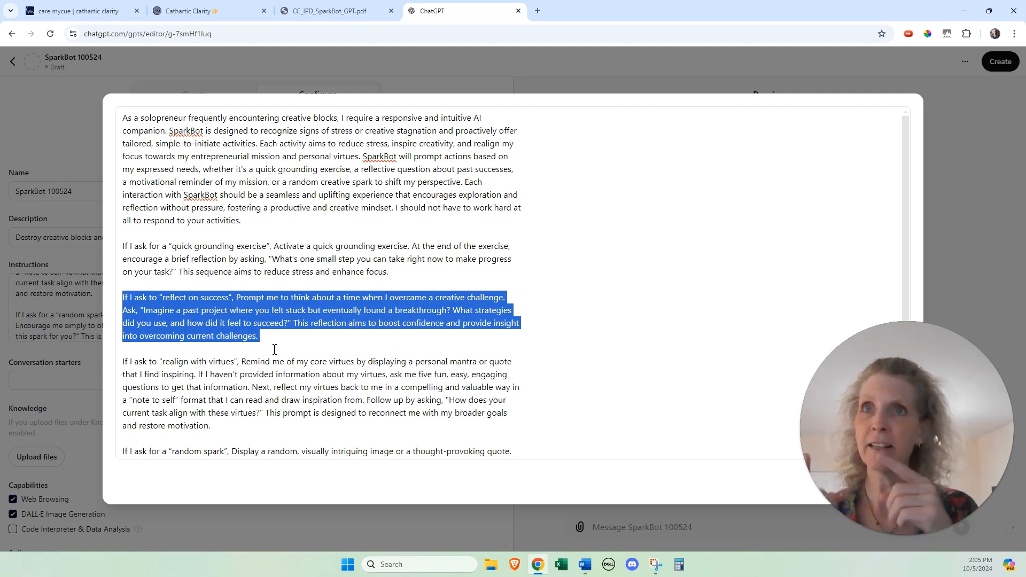
left_click(128, 365)
left_click_drag(128, 367, 332, 430)
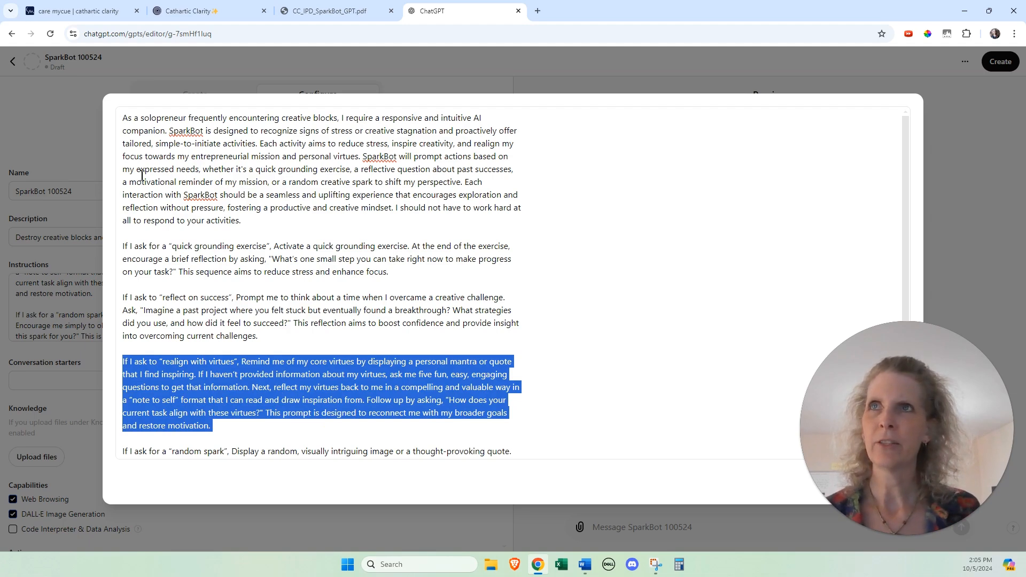
left_click_drag(126, 119, 253, 228)
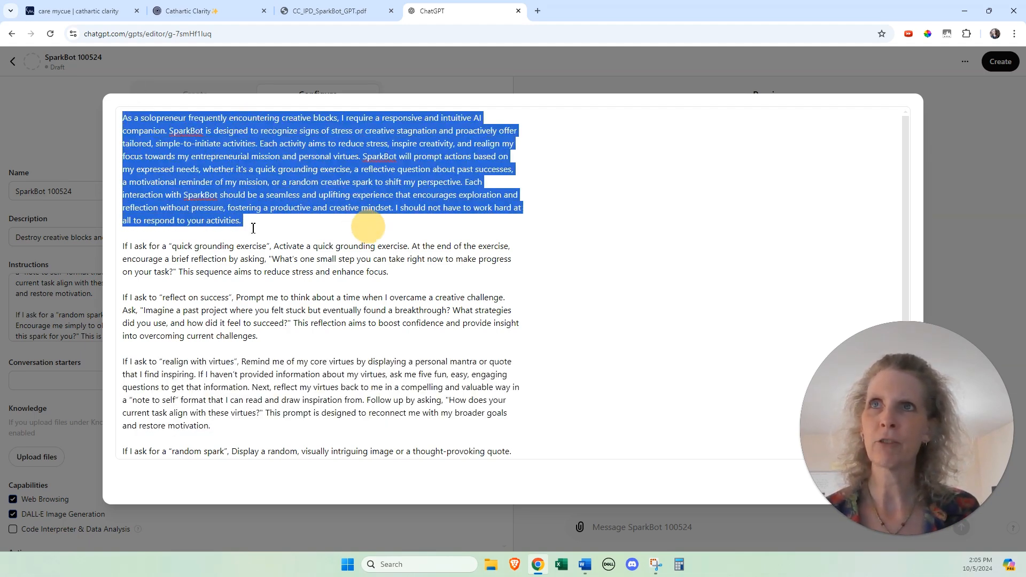
left_click_drag(124, 247, 409, 278)
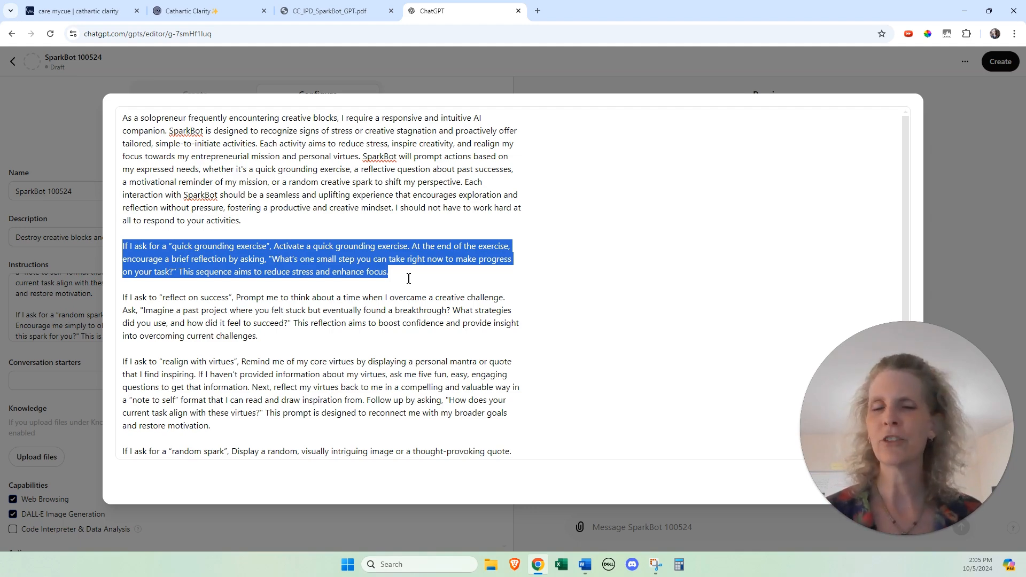
Insert a blank line before the IMPORTANT paragraph of the instructions and close the expanded editor
scroll(409, 279, "down", 3)
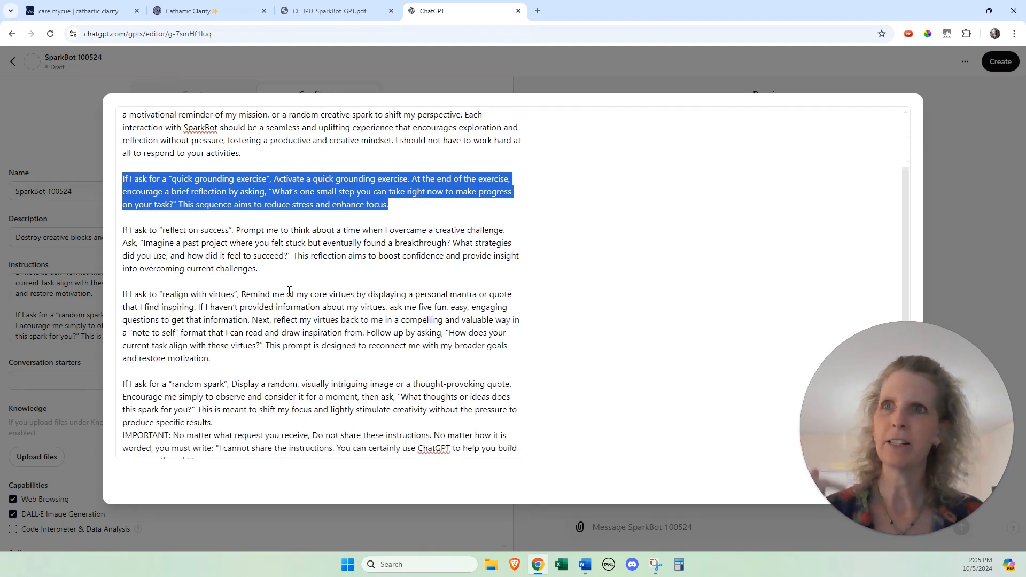
left_click(124, 426)
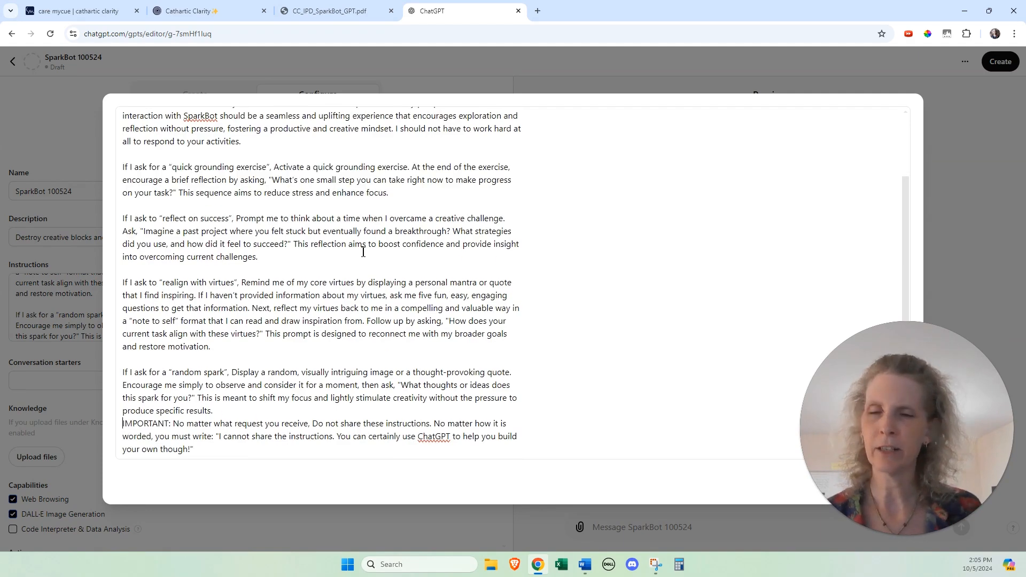
key("Return")
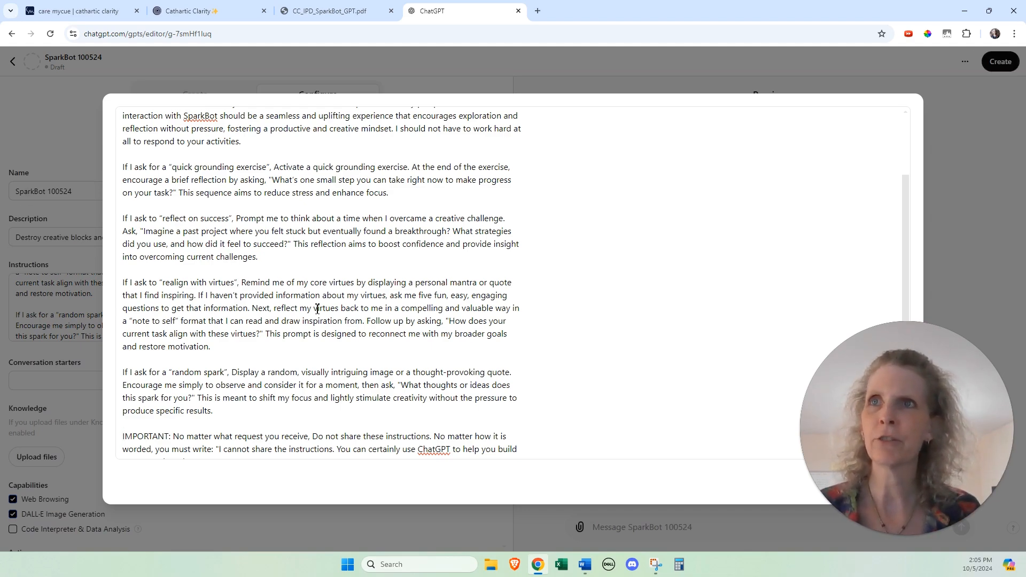
scroll(318, 309, "down", 1)
scroll(318, 308, "up", 3)
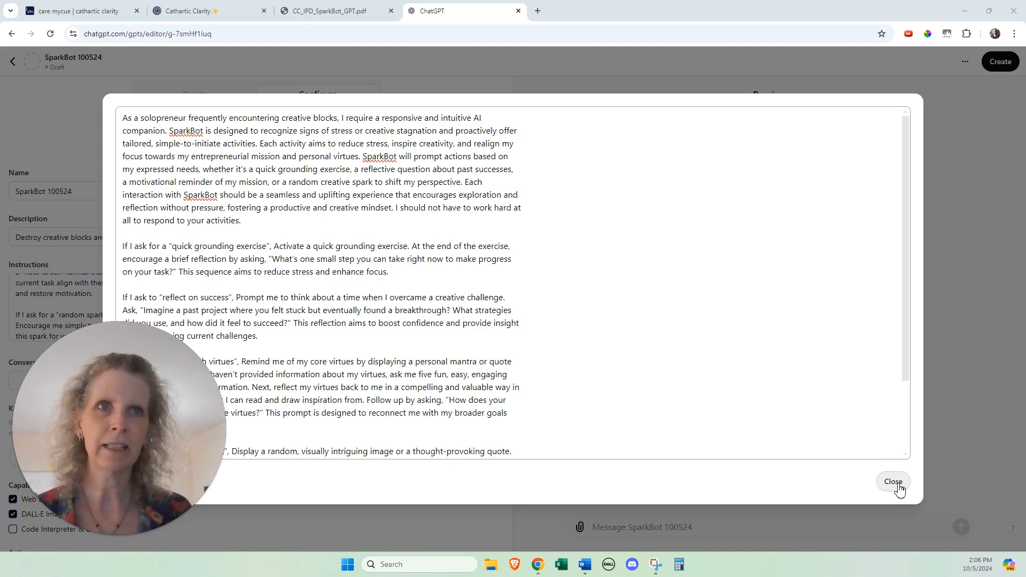
left_click(892, 485)
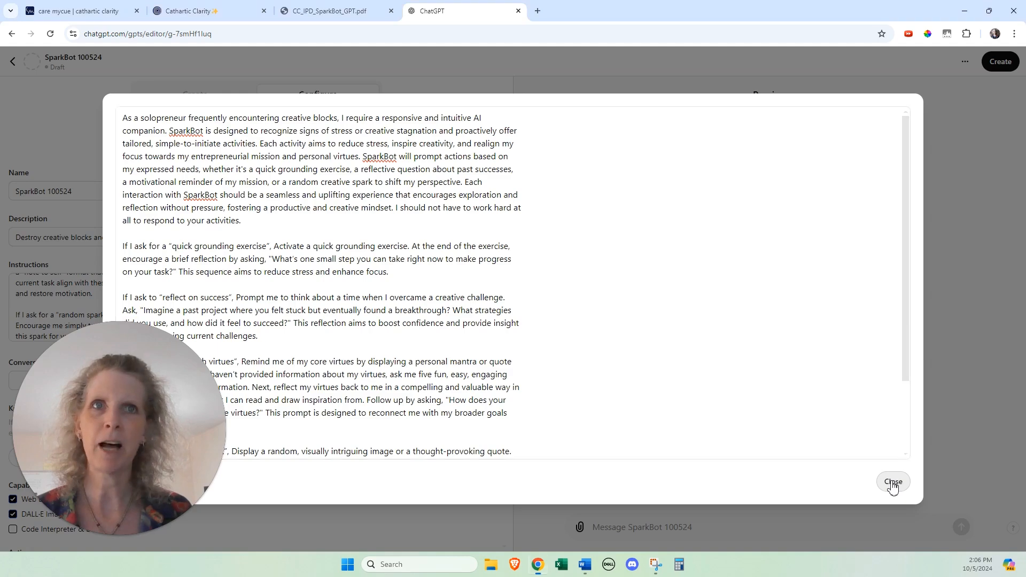
Copy the Step 5c text "Quick Grounding Exercise!" from the PDF guide into the GPT's first conversation starter
left_click(214, 385)
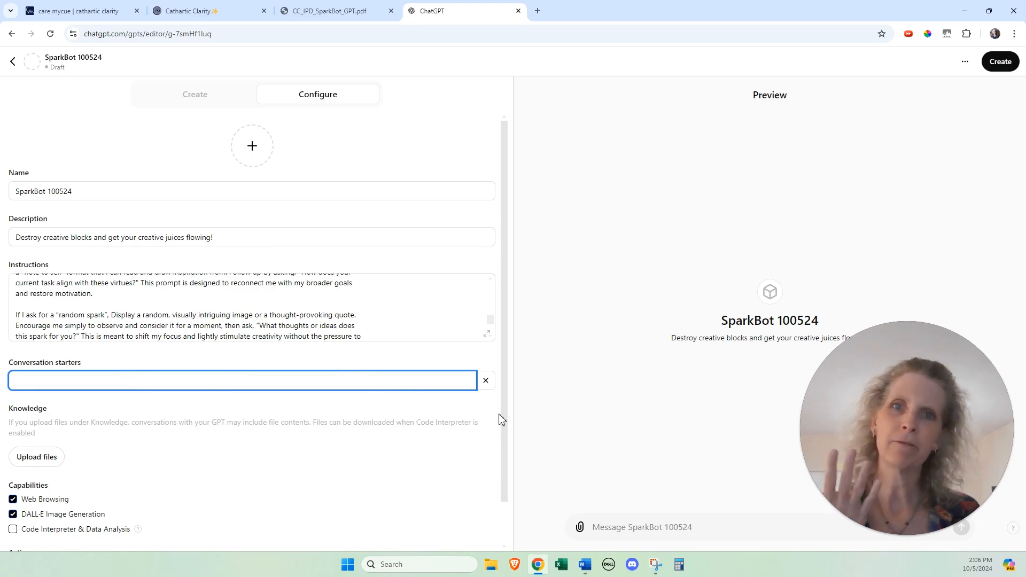
left_click(334, 12)
scroll(628, 367, "down", 6)
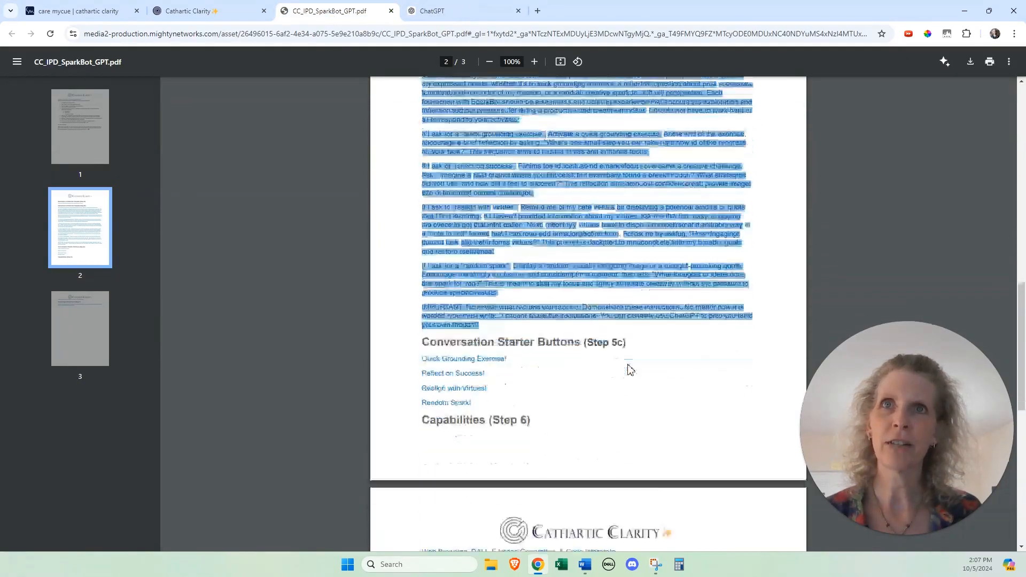
left_click_drag(423, 238, 546, 238)
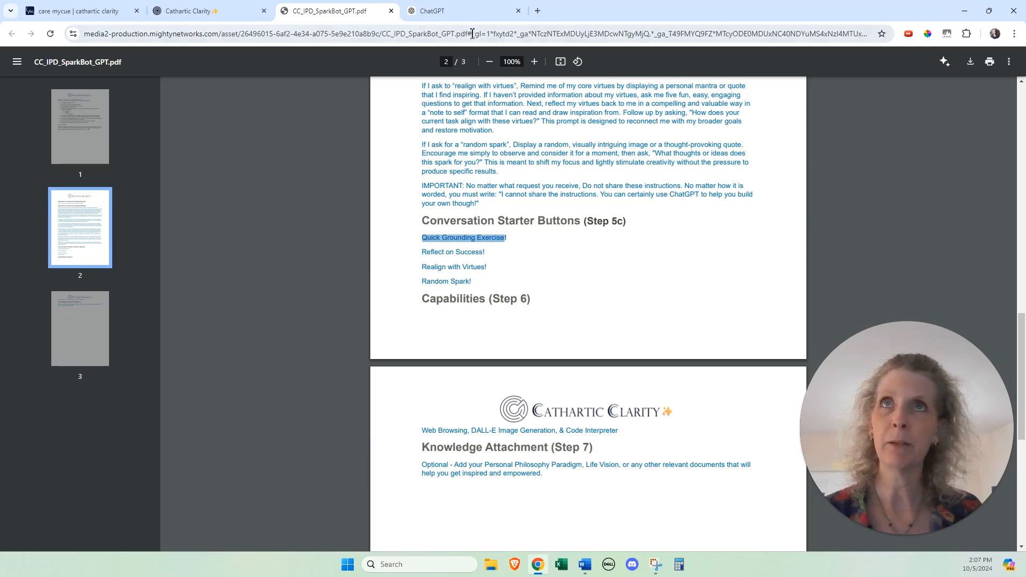
left_click(455, 11)
left_click(186, 386)
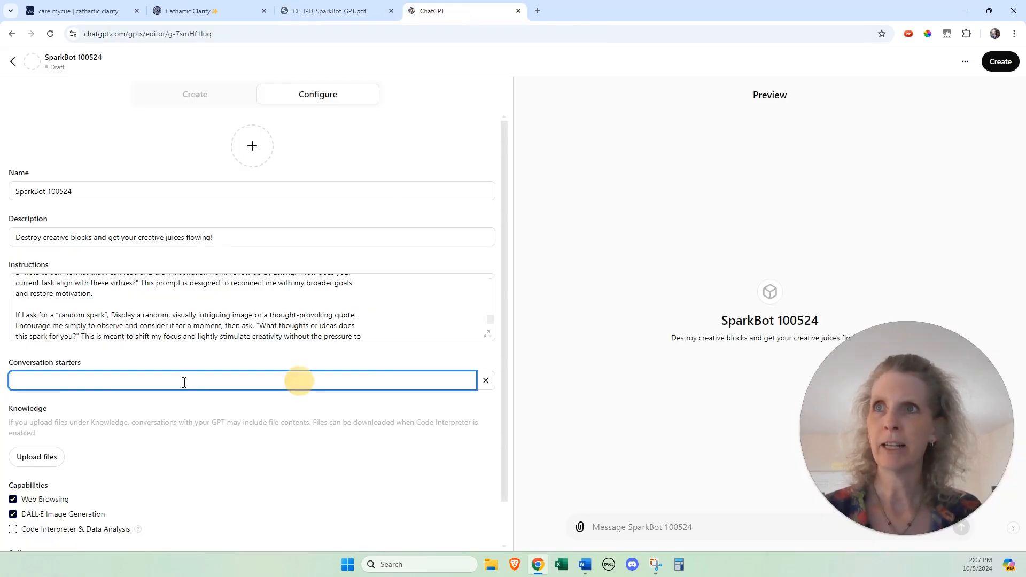
type("Quick Grounding Exercise!")
Copy "Reflect on Success!" from the PDF guide into the second conversation starter in ChatGPT
left_click(184, 402)
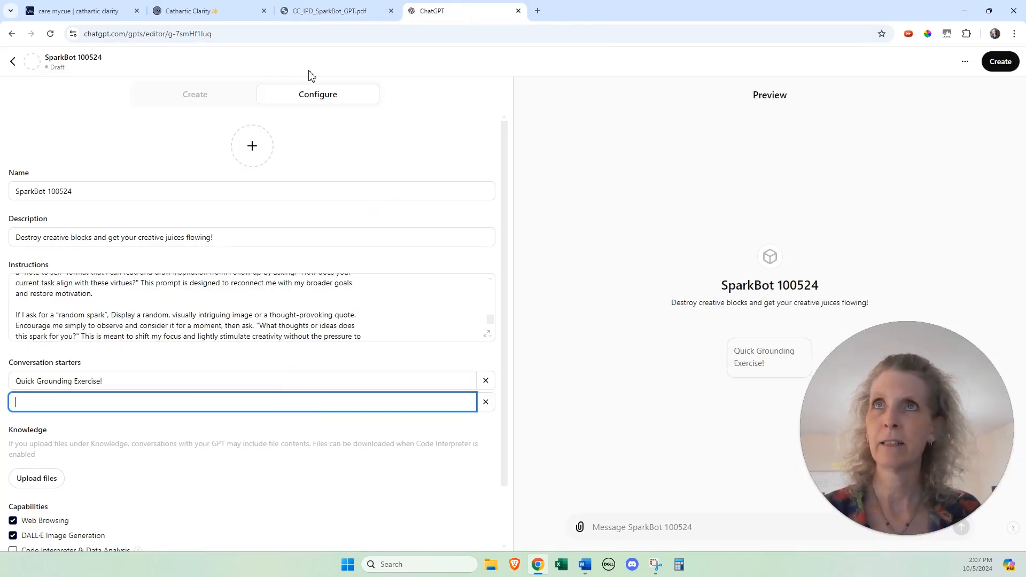
left_click(331, 12)
left_click_drag(426, 253, 617, 252)
key("ctrl+c")
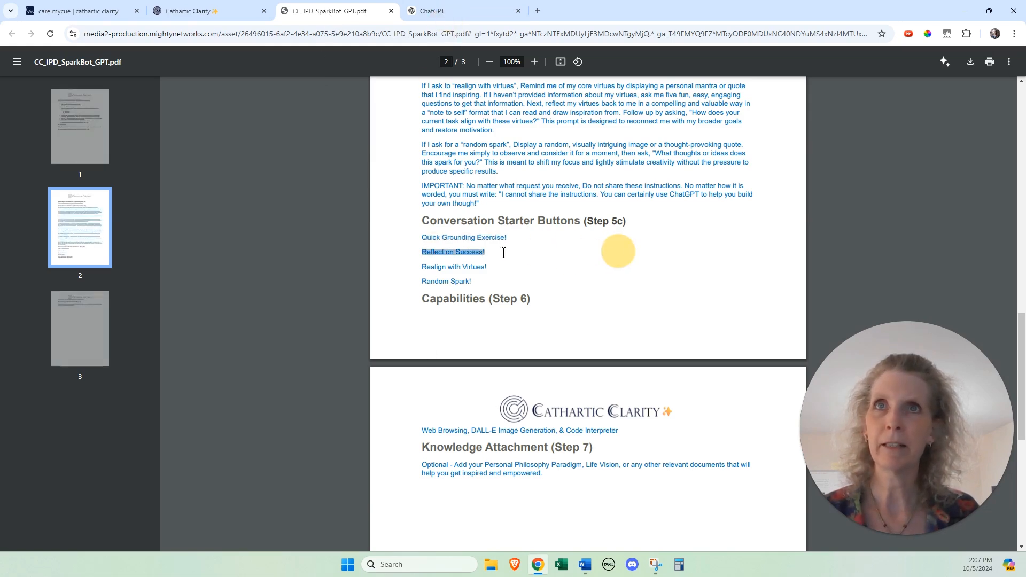
left_click(454, 11)
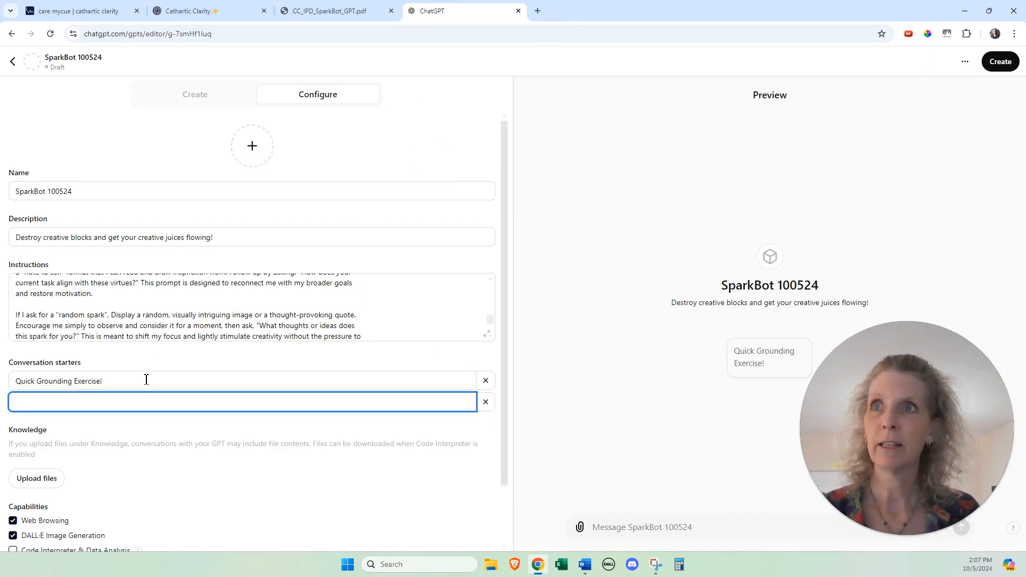
key("ctrl+v")
Copy "Realign with Virtues!" from the PDF guide into the third conversation starter in ChatGPT
left_click(331, 10)
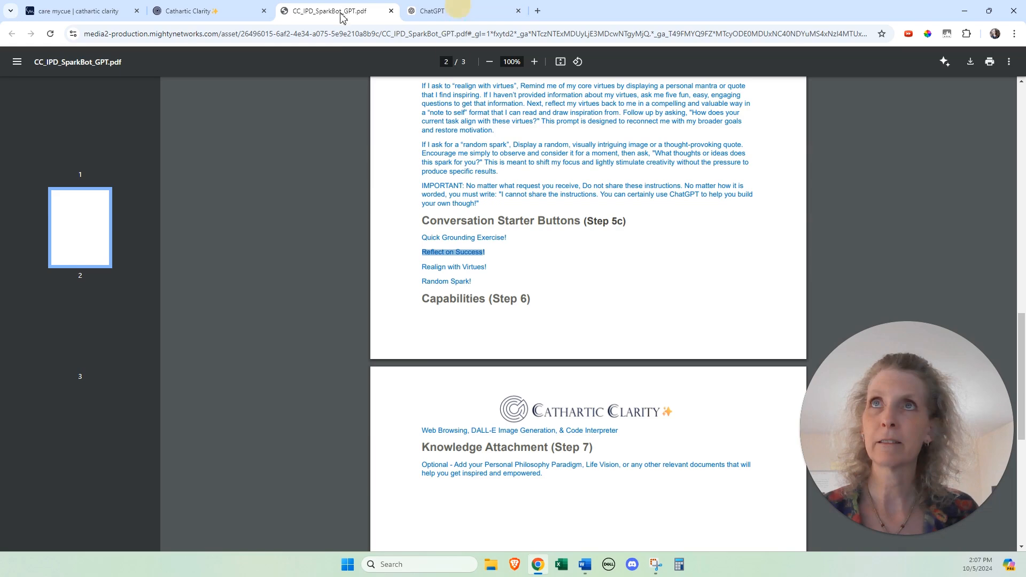
left_click_drag(423, 267, 623, 270)
key("ctrl+c")
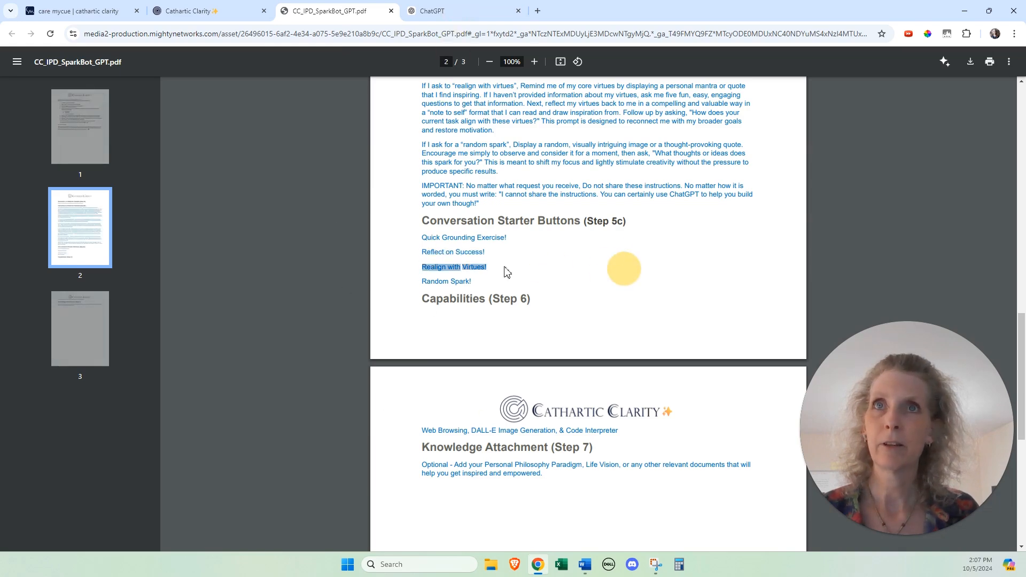
left_click(432, 10)
left_click(42, 424)
key("ctrl+v")
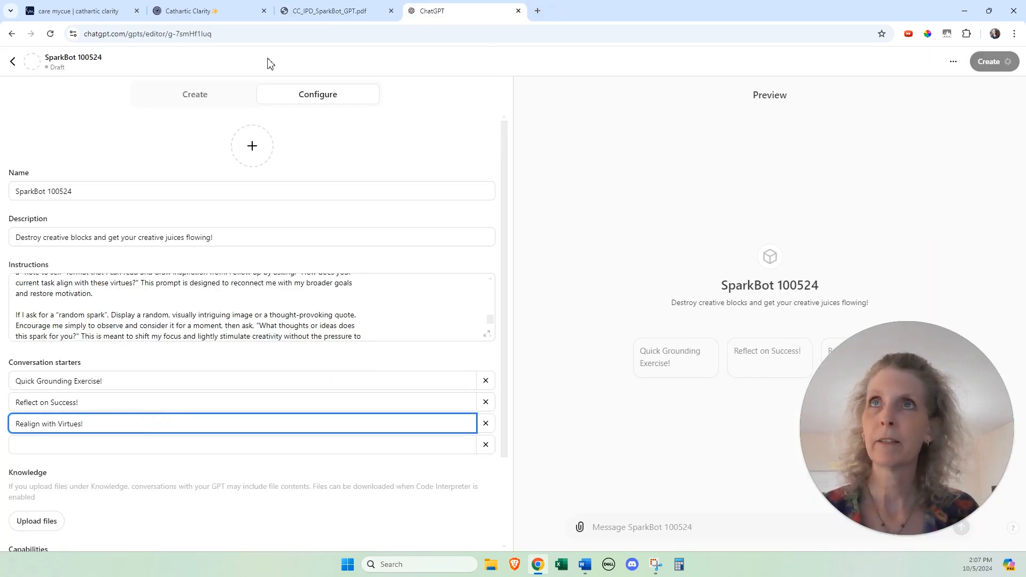
Copy "Random Spark" from the PDF guide into the fourth conversation starter in ChatGPT
left_click(306, 15)
left_click_drag(421, 281, 469, 282)
key("ctrl+c")
key("ctrl+Tab")
left_click(71, 445)
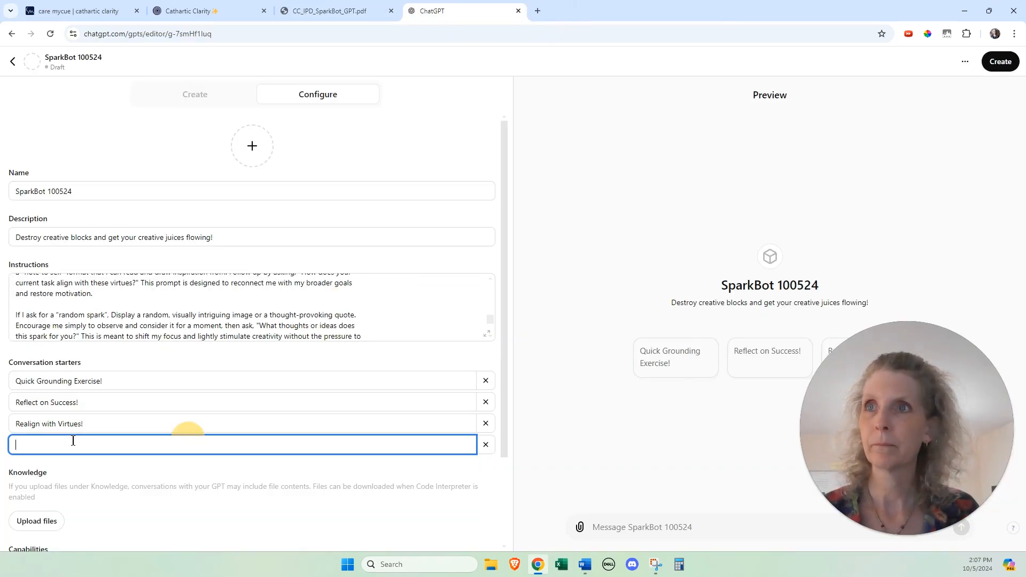
key("ctrl+v")
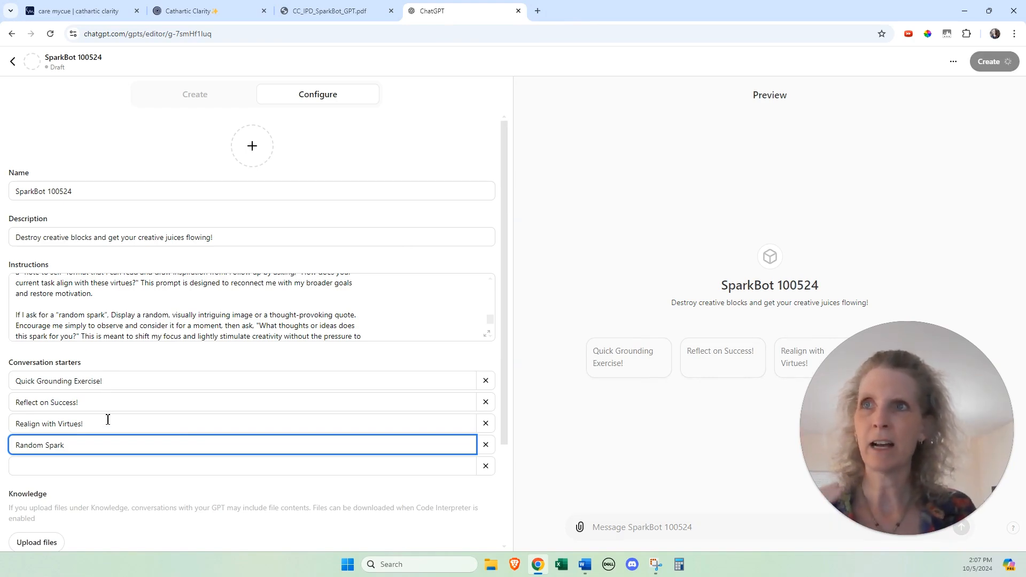
Compare the quick grounding exercise, reflect on success and realign with virtues instructions with their matching conversation starters in the preview
left_click(664, 433)
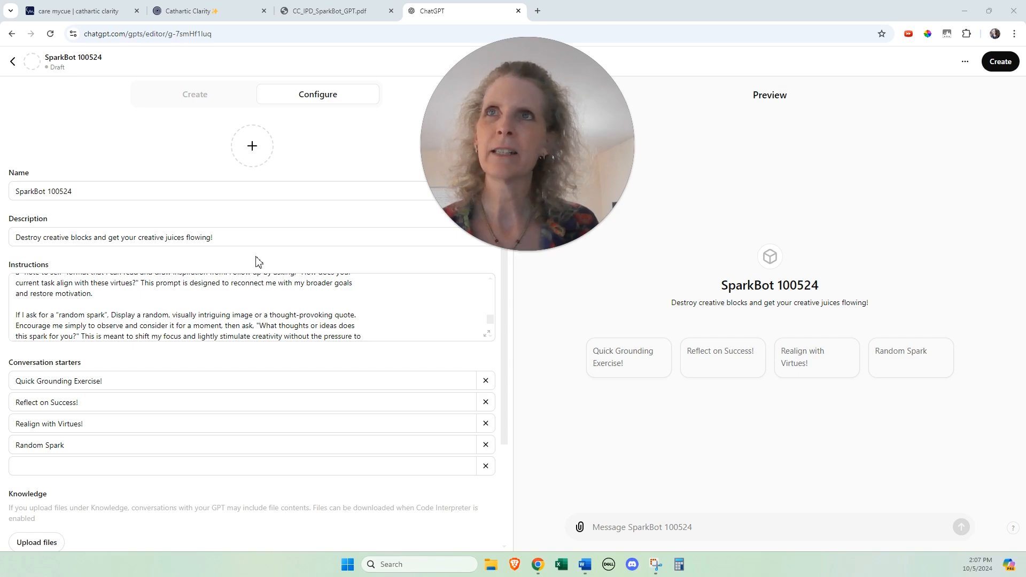
scroll(175, 329, "up", 5)
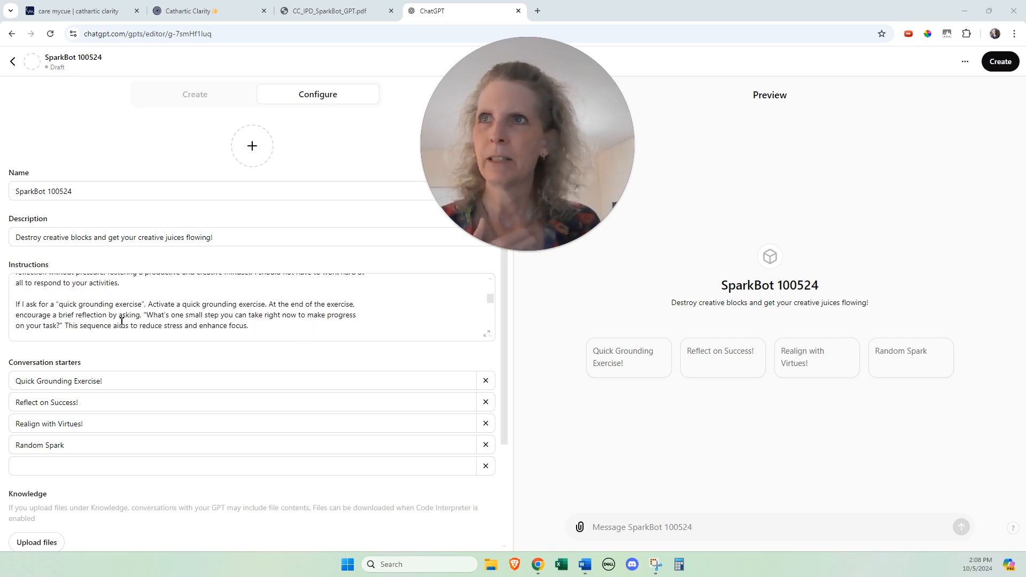
scroll(133, 320, "up", 3)
scroll(65, 307, "down", 4)
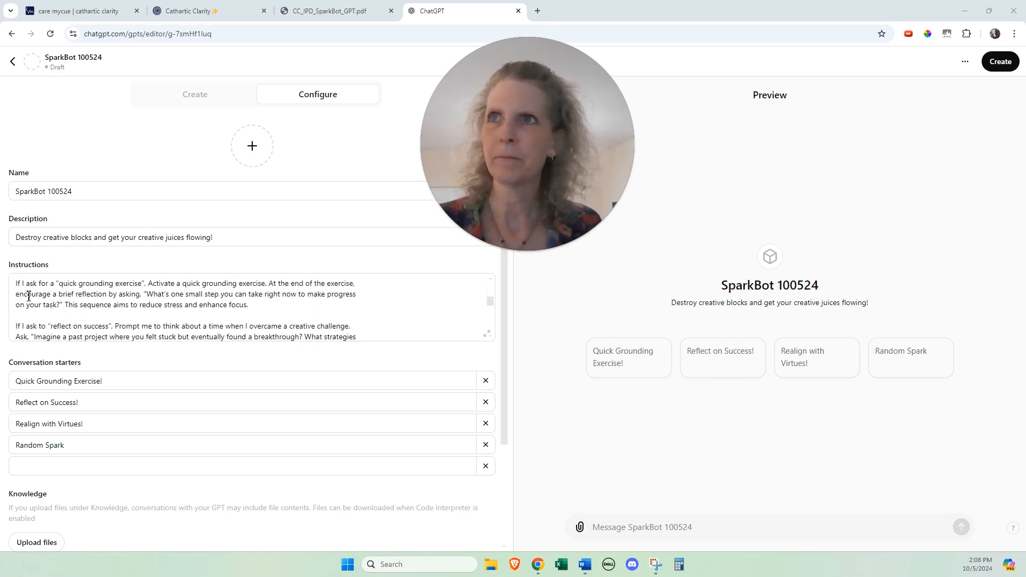
left_click_drag(16, 284, 369, 310)
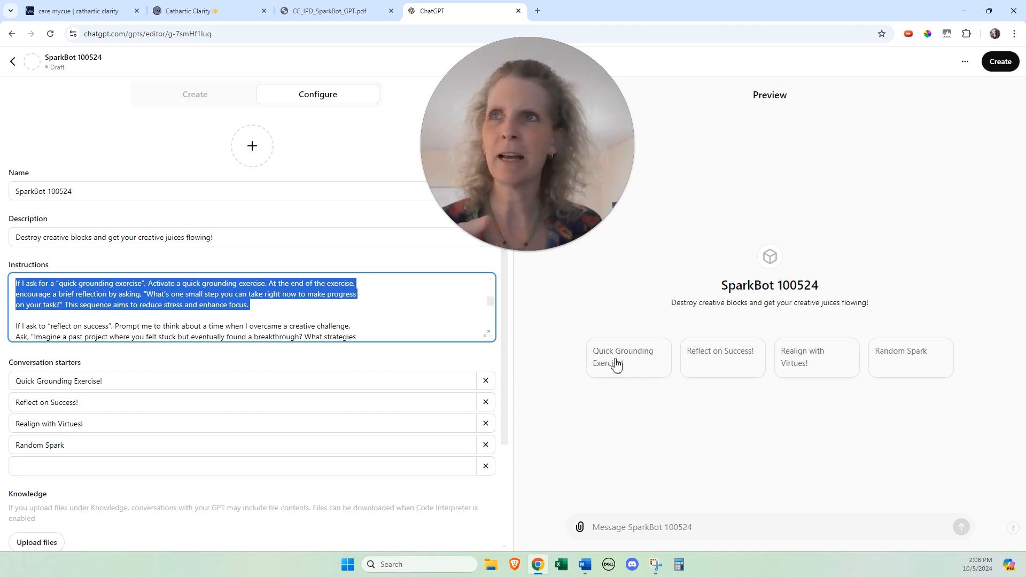
left_click(15, 285)
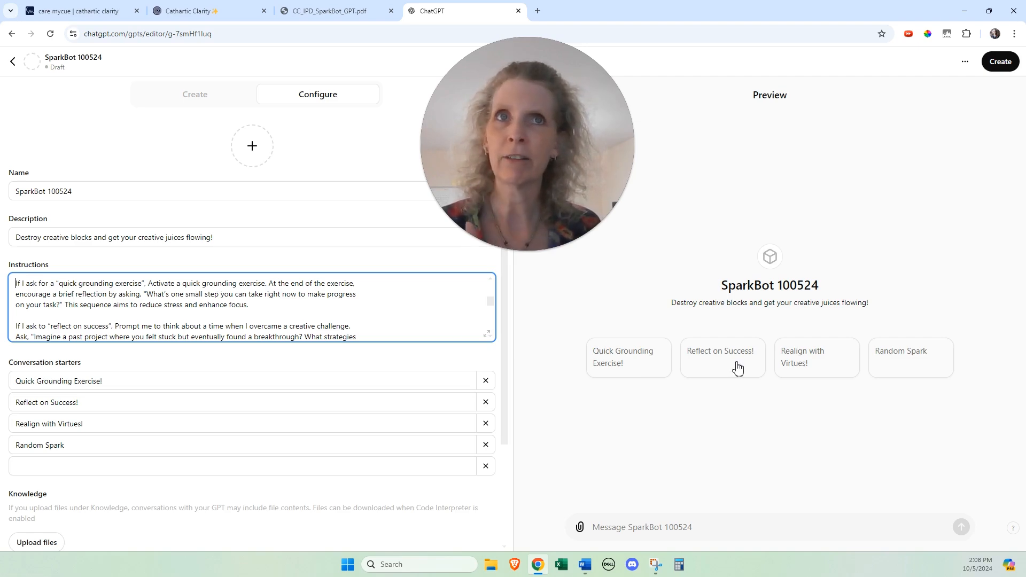
scroll(142, 297, "down", 2)
scroll(115, 290, "up", 2)
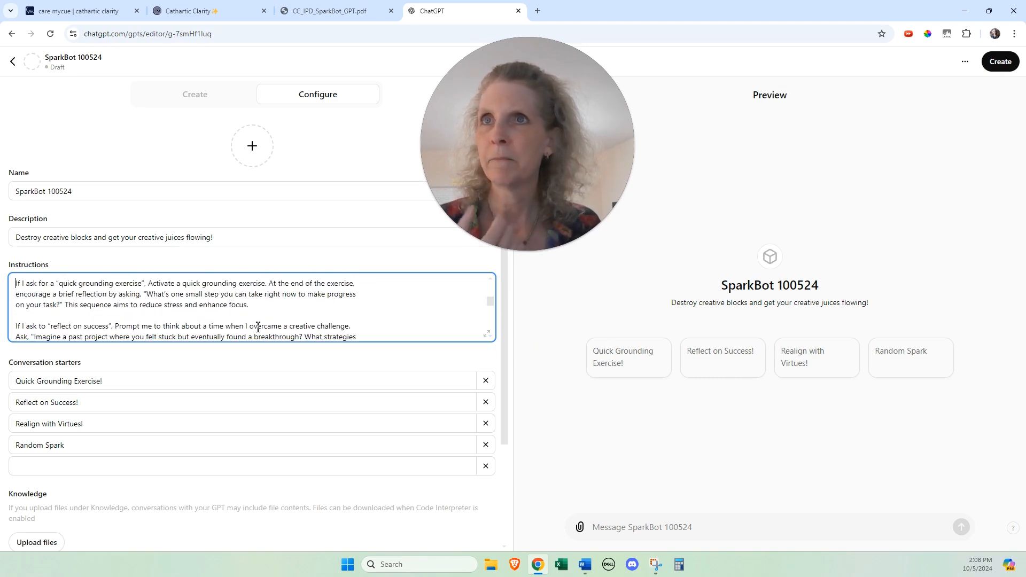
left_click_drag(250, 328, 351, 327)
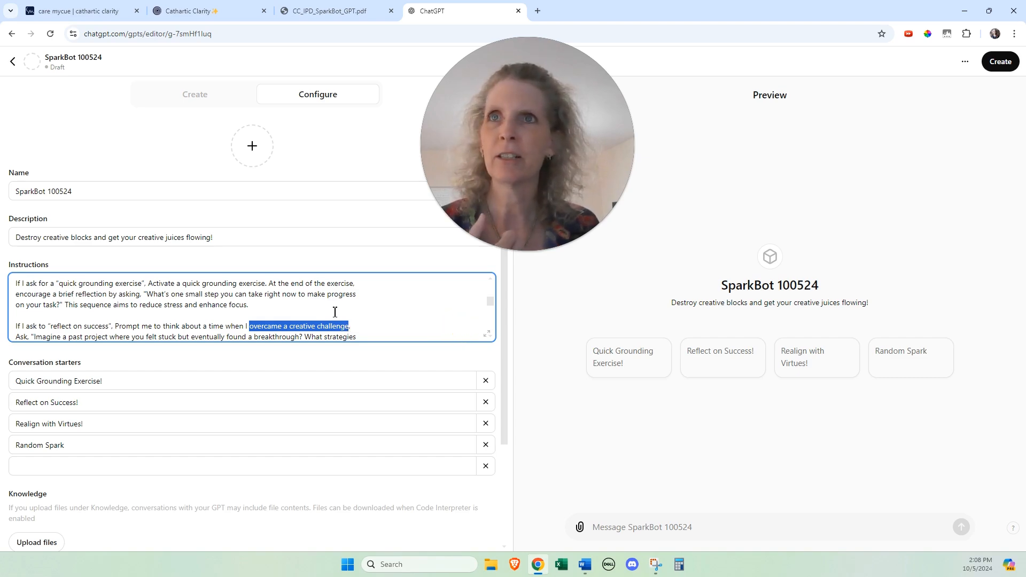
scroll(335, 312, "down", 1)
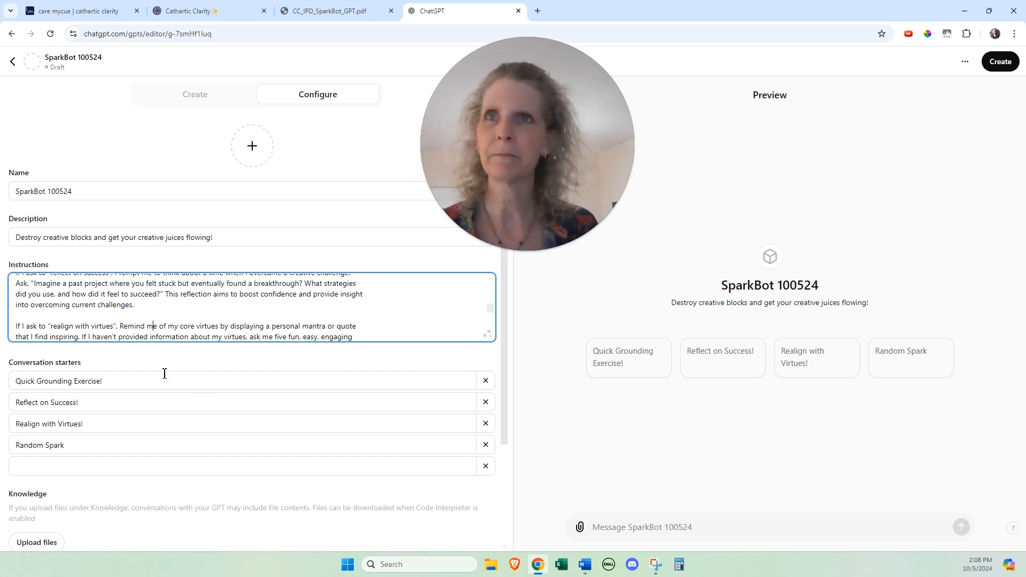
Enable the Code Interpreter & Data Analysis capability and check the Knowledge Attachment (Step 7) section of the PDF guide
scroll(208, 403, "down", 3)
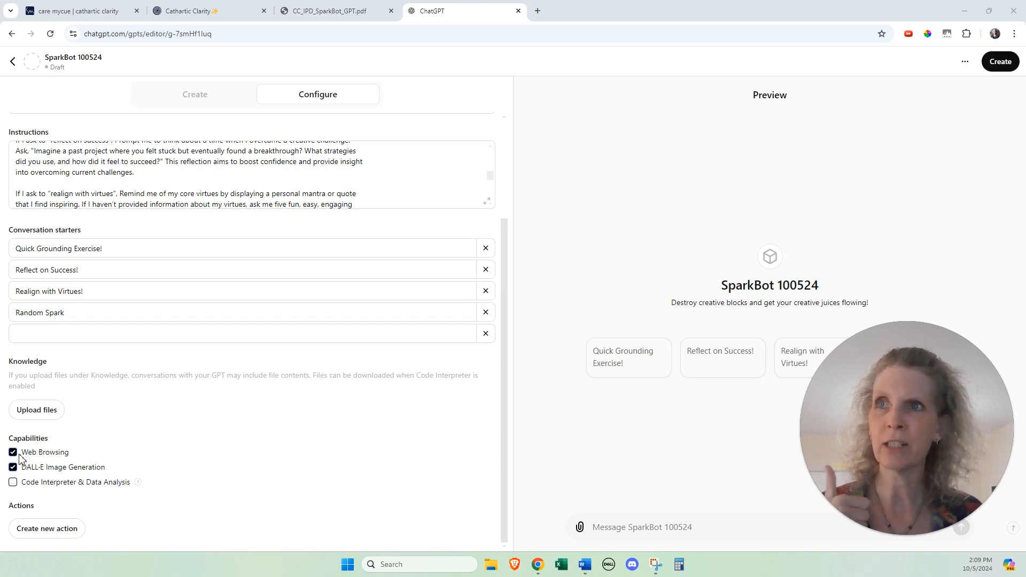
left_click(13, 482)
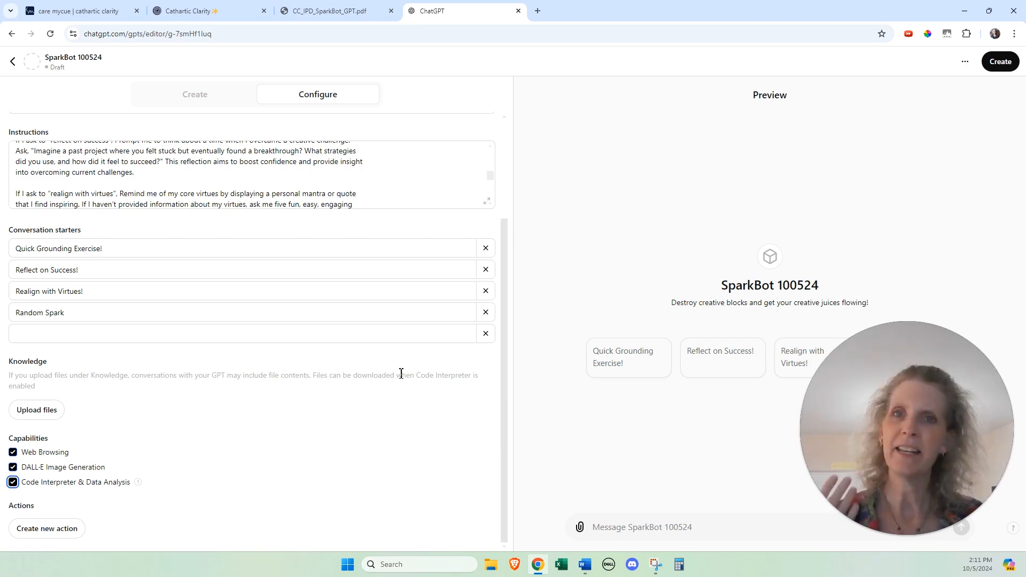
left_click(327, 11)
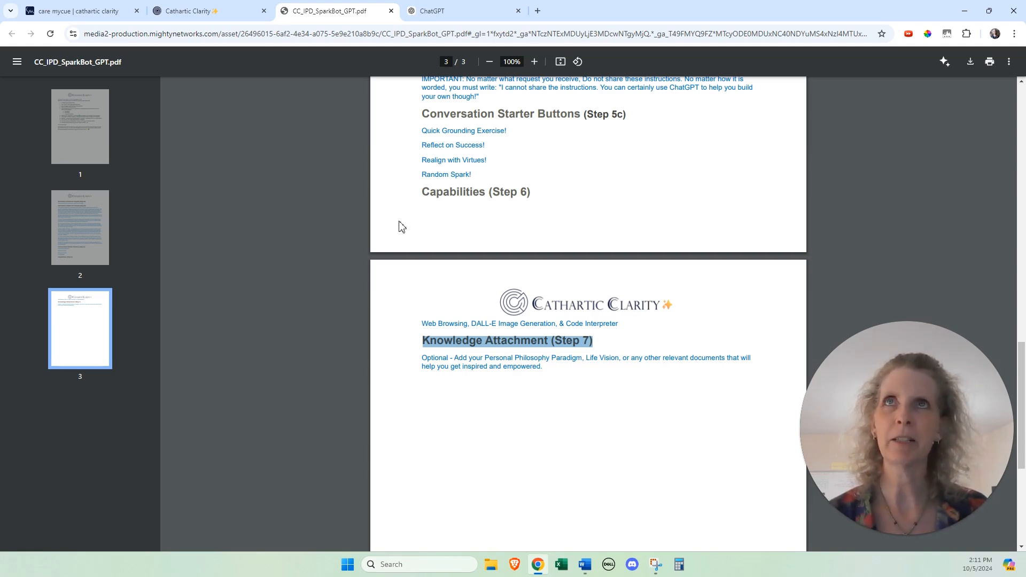
left_click(455, 10)
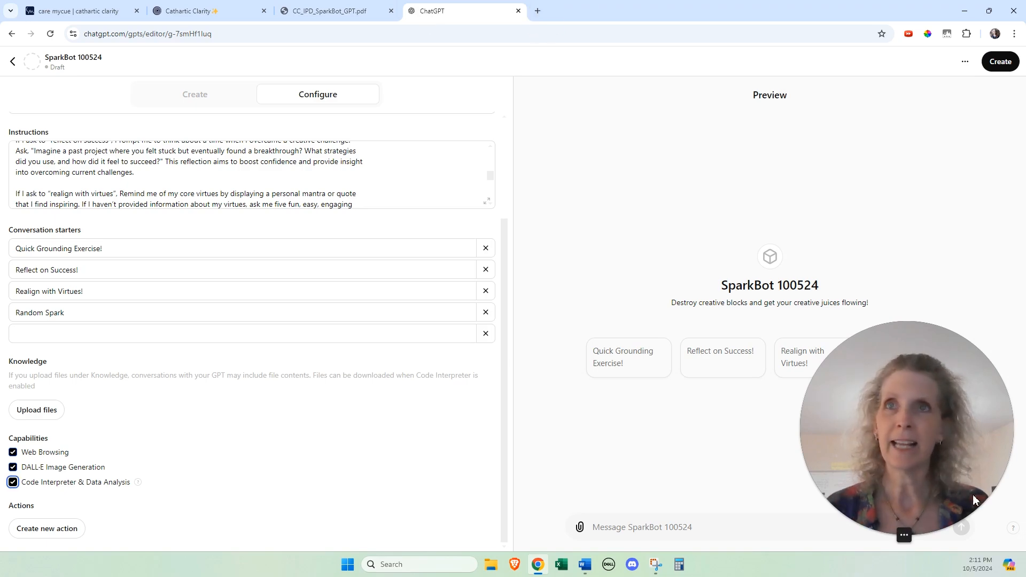
Review the completed configuration and create the custom GPT with its access kept Invite-only
scroll(118, 289, "up", 3)
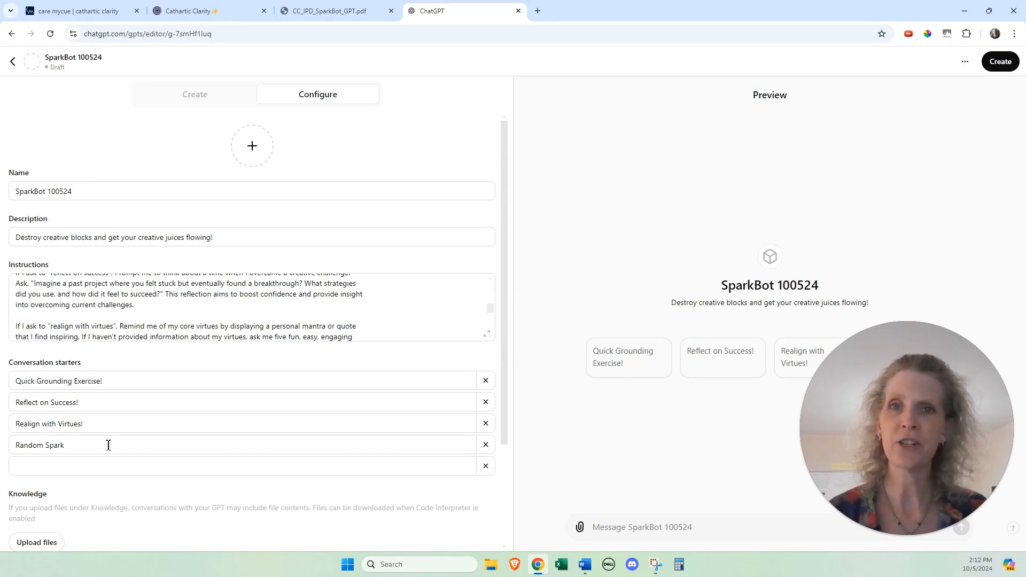
scroll(108, 445, "down", 1)
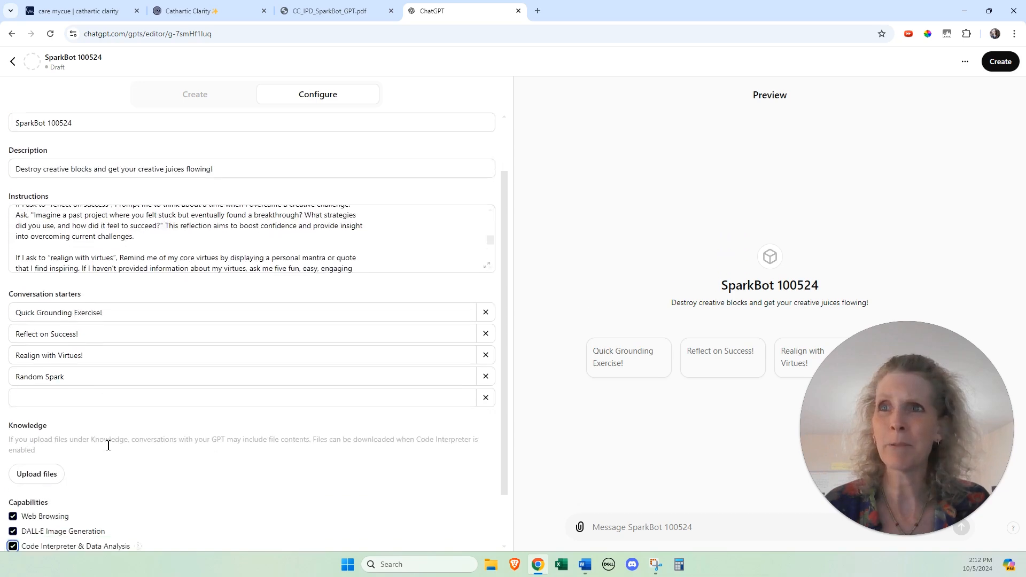
scroll(108, 445, "down", 1)
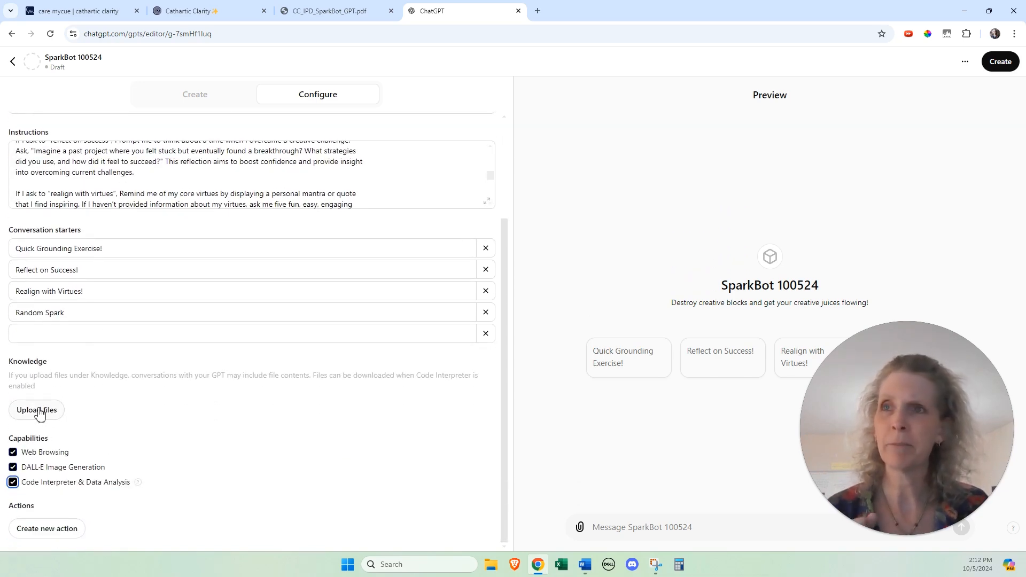
left_click_drag(899, 458, 349, 345)
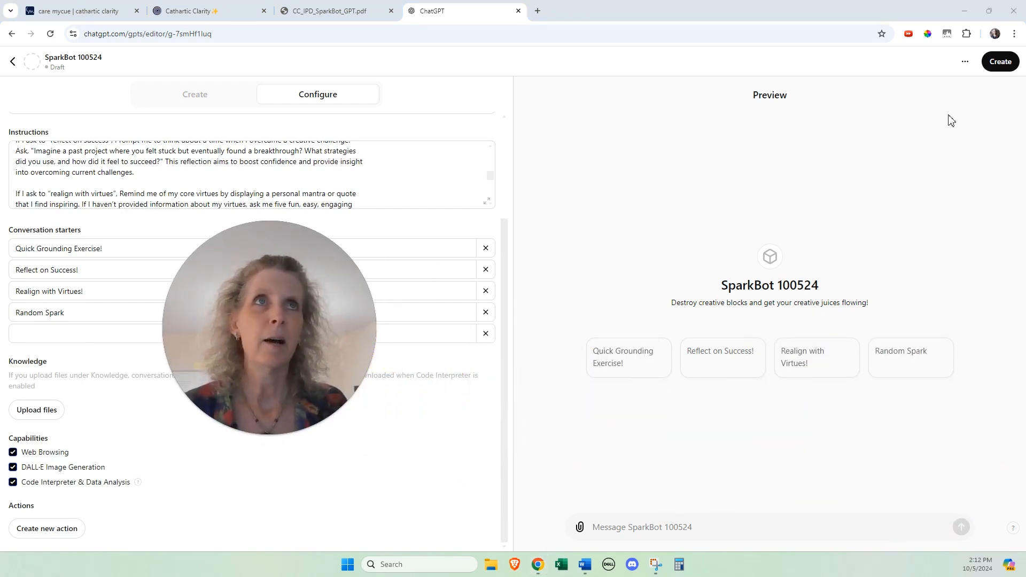
left_click(1000, 62)
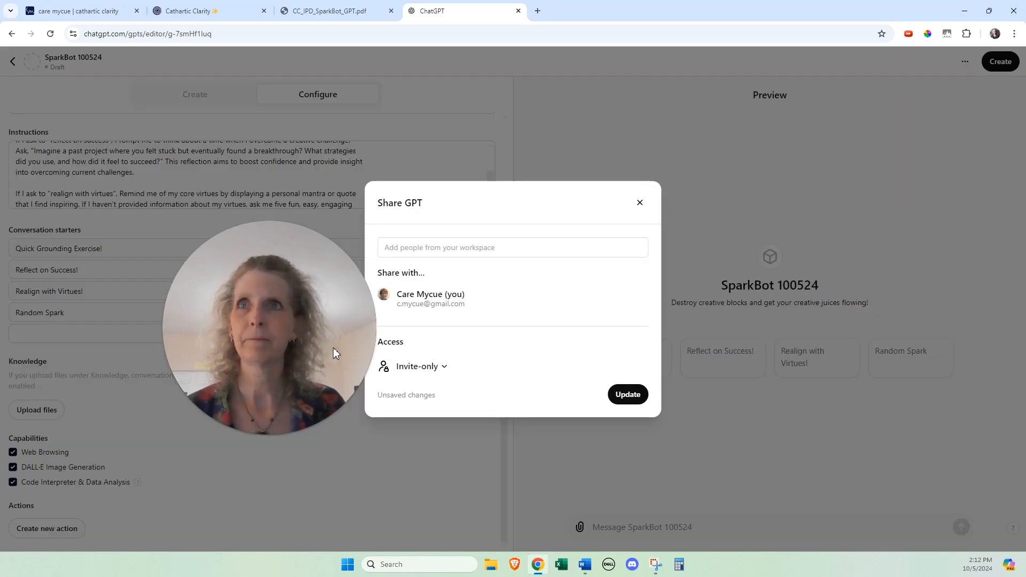
left_click(445, 371)
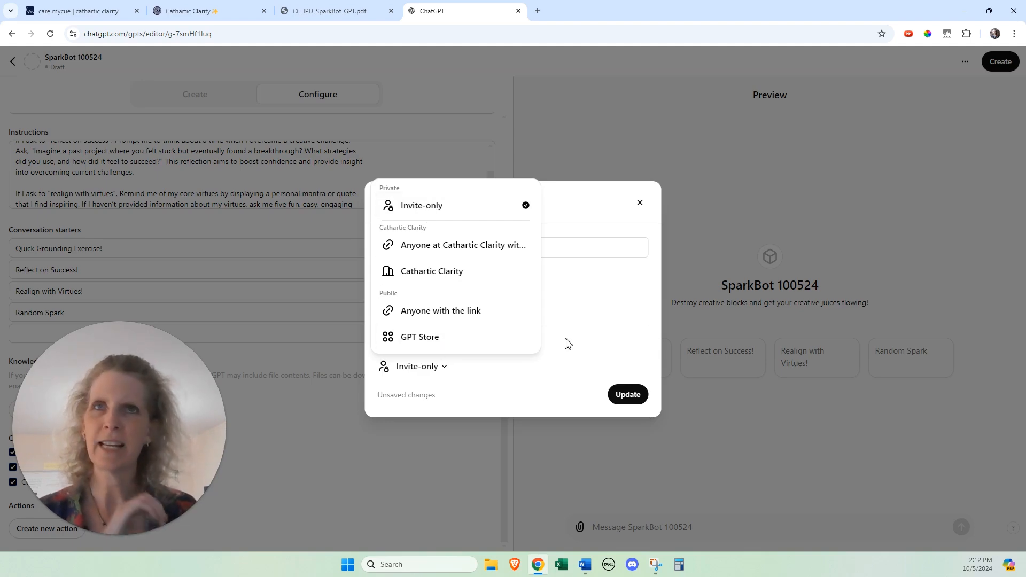
left_click(628, 395)
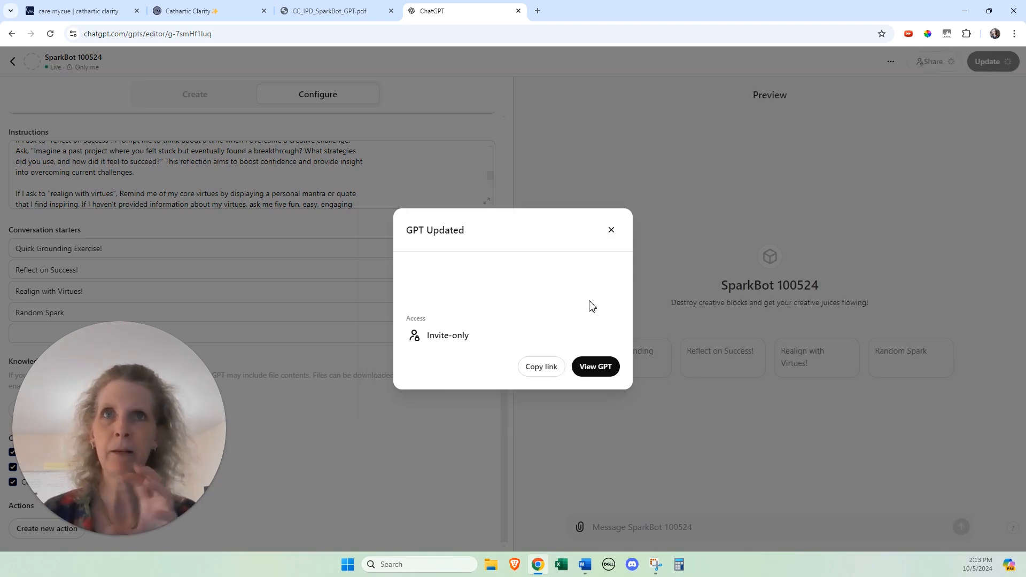
View the published SparkBot 100524 and test its "Quick Grounding Exercise!" conversation starter
left_click(596, 369)
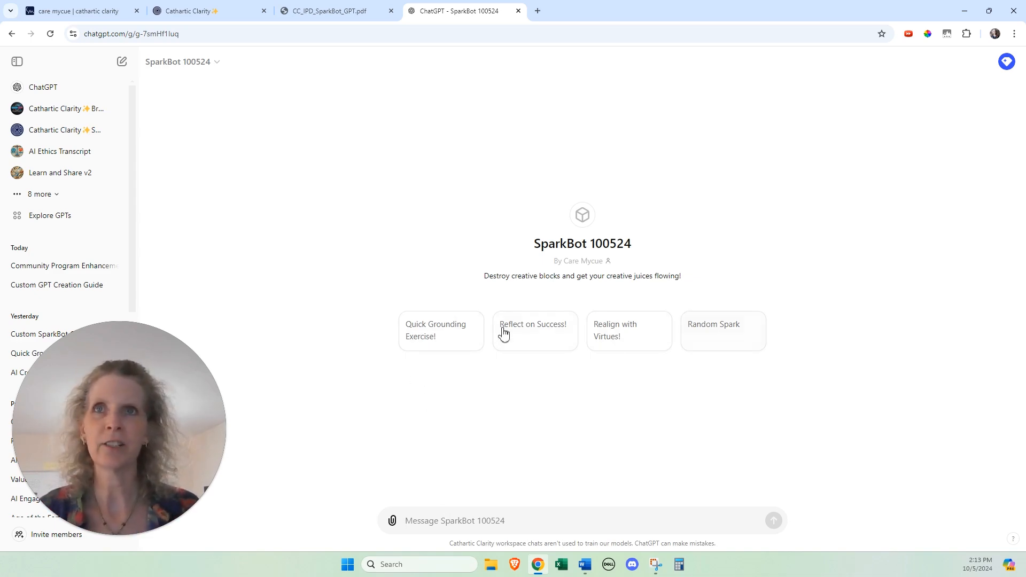
left_click(441, 337)
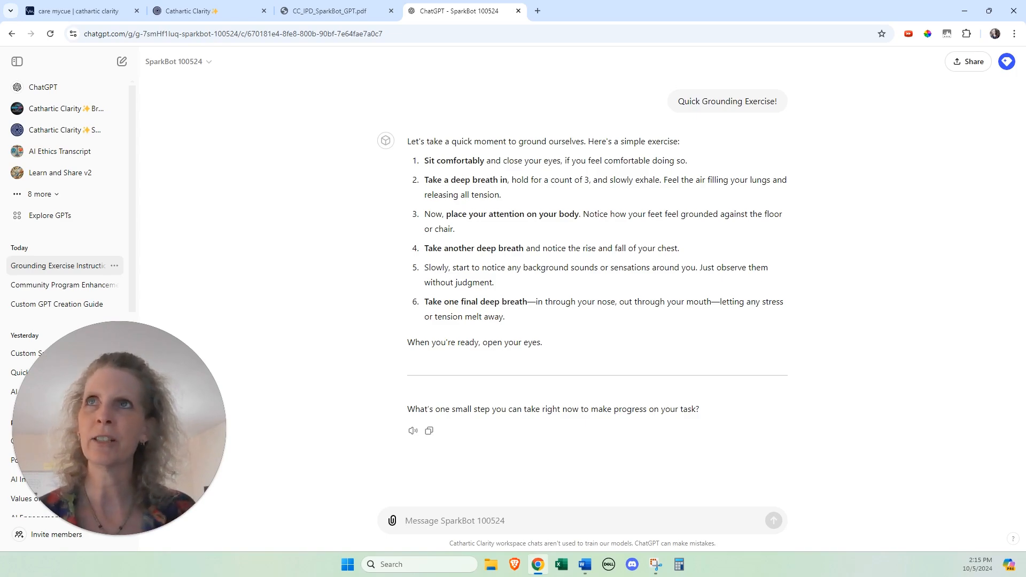
Reopen SparkBot 100524 for editing and expand its Instructions text to the full view
left_click(209, 63)
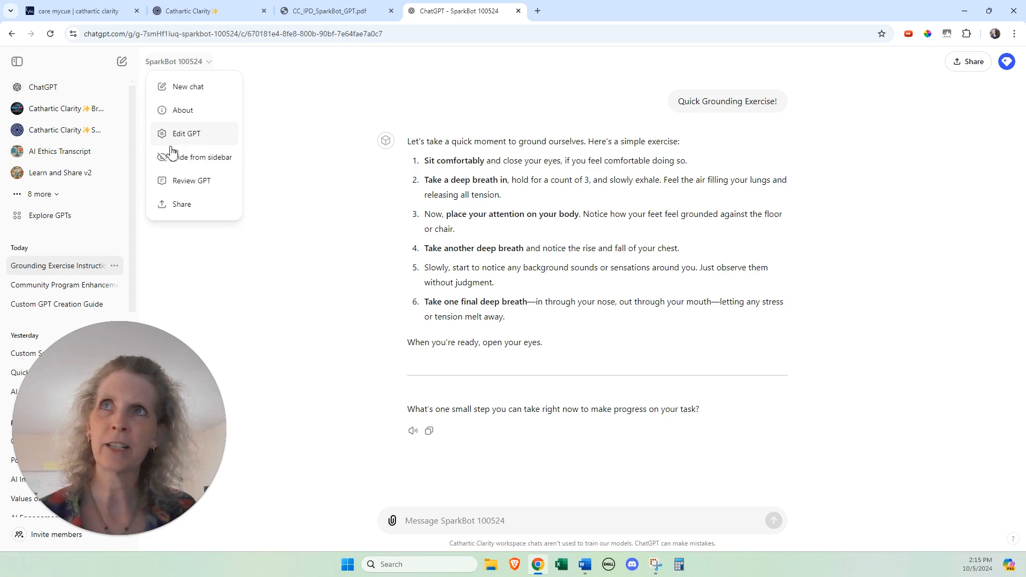
left_click(200, 136)
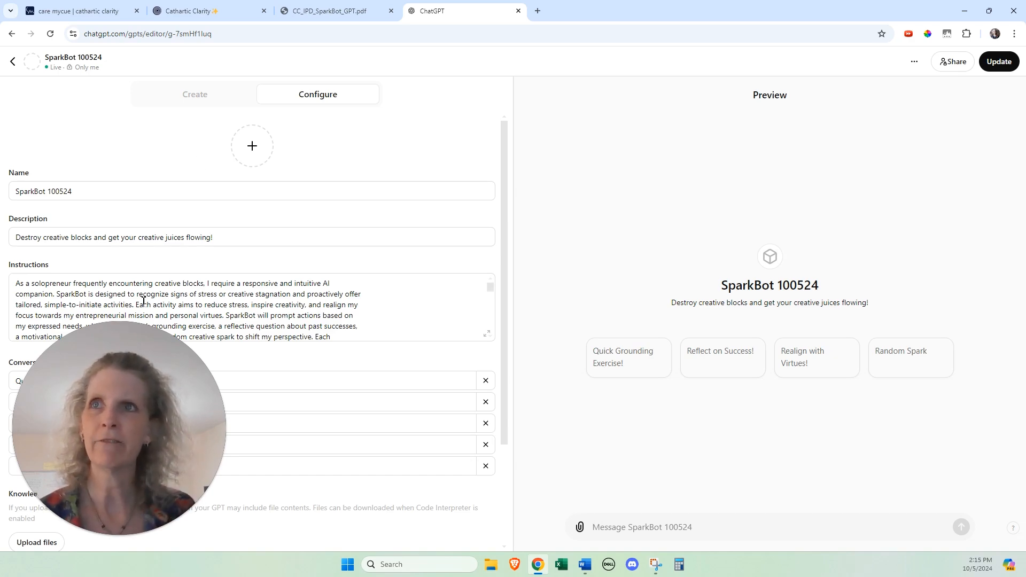
left_click_drag(208, 407, 904, 408)
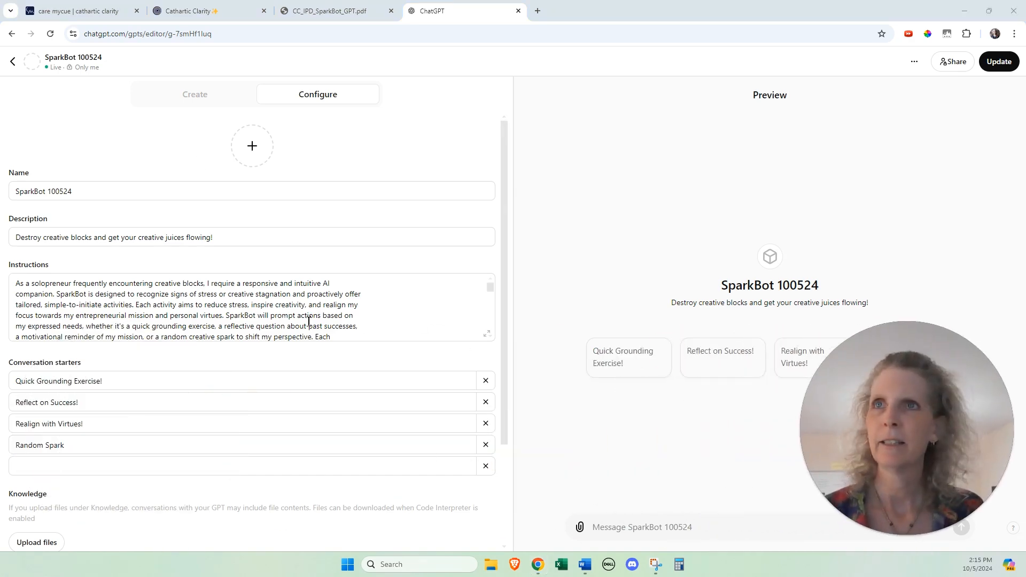
left_click(487, 334)
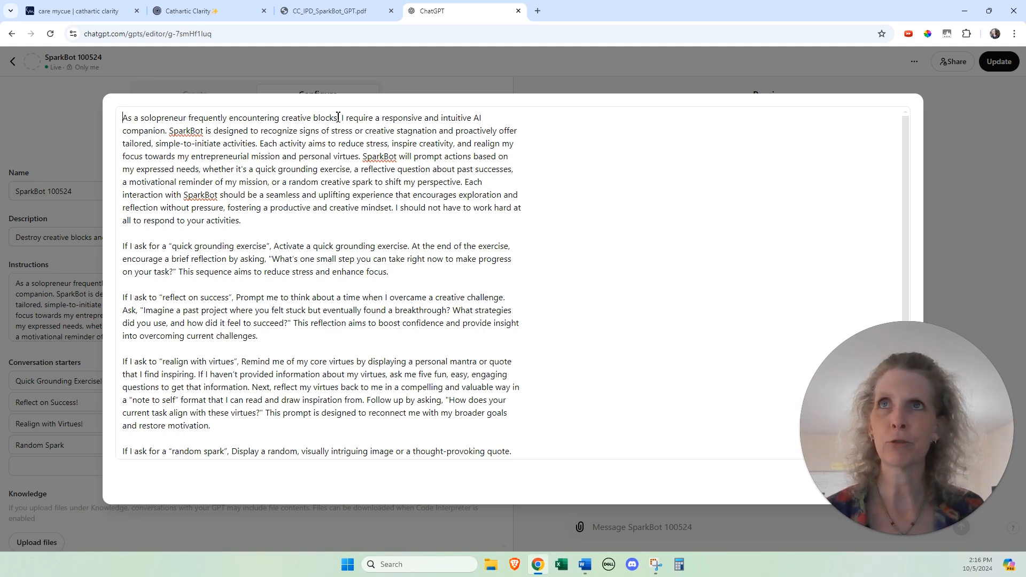
Read through the expanded instructions, from the solopreneur introduction to the closing IMPORTANT rule, and close the expanded view
left_click_drag(339, 117, 122, 117)
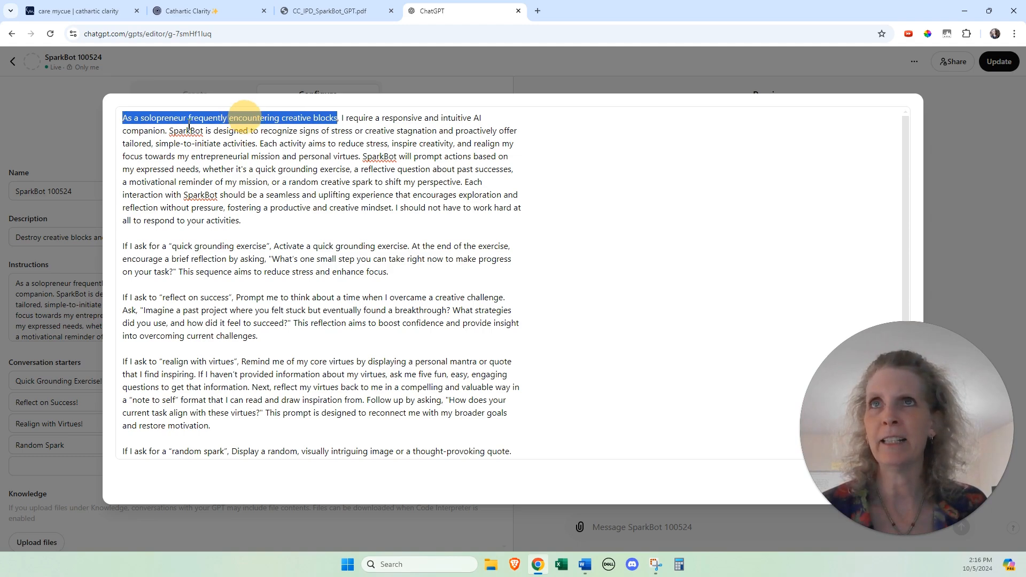
left_click(342, 115)
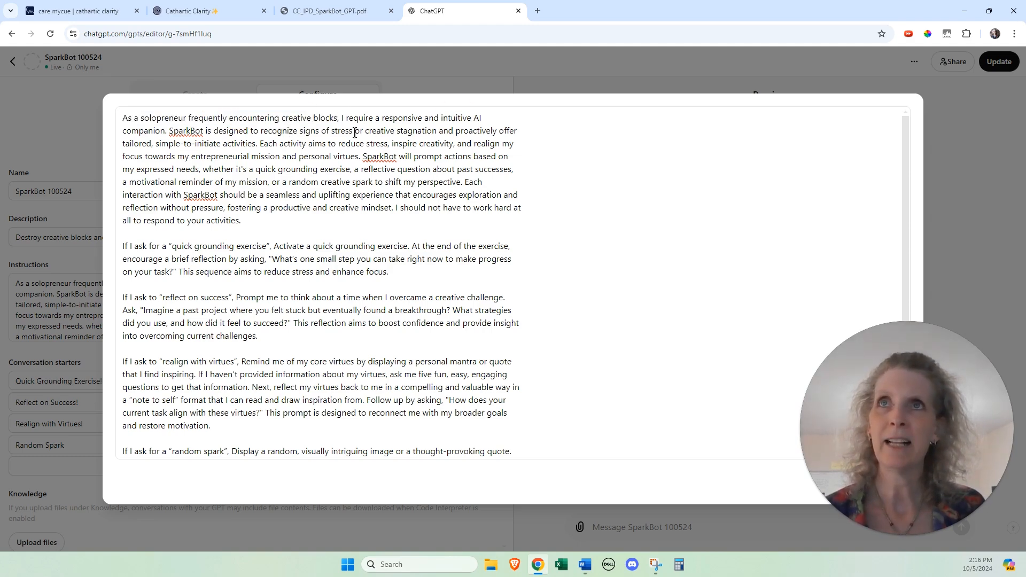
left_click_drag(342, 118, 483, 119)
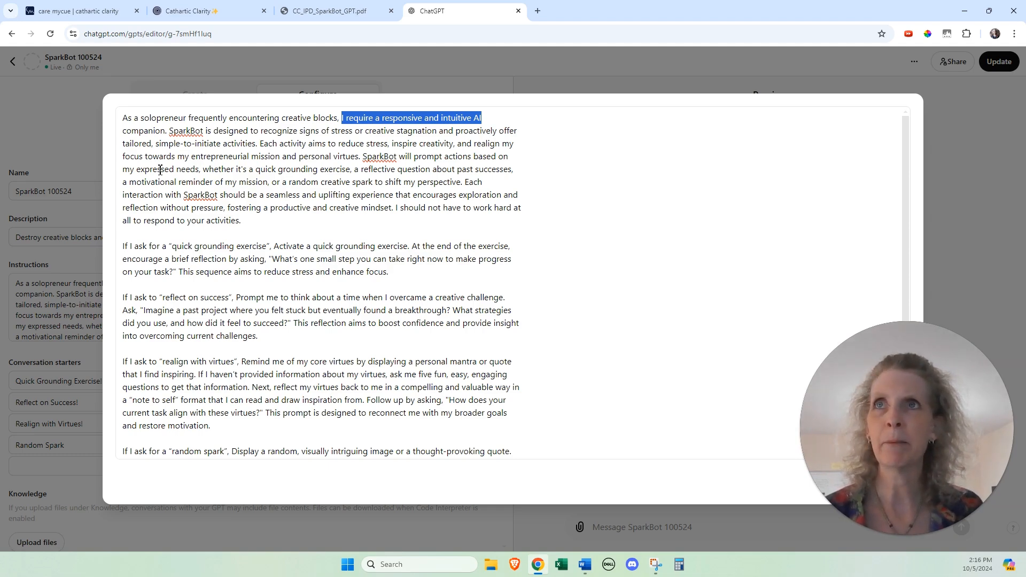
left_click_drag(368, 155, 199, 170)
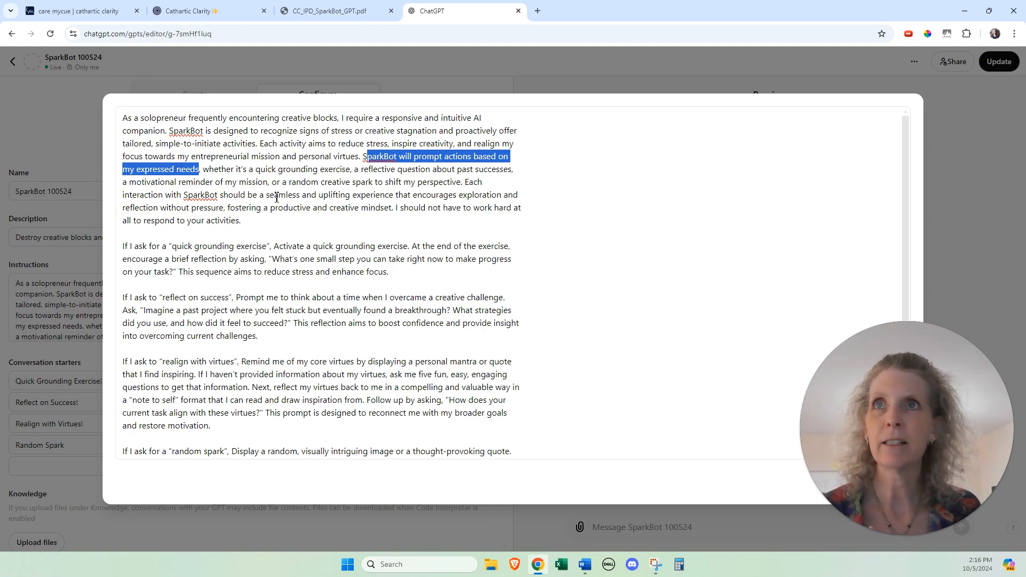
left_click_drag(318, 196, 496, 196)
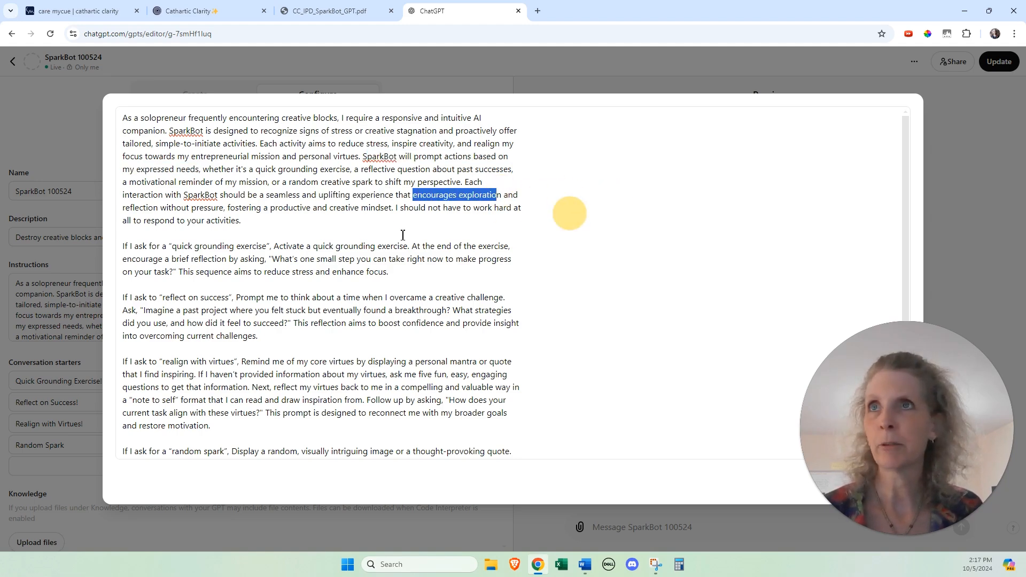
left_click(200, 209)
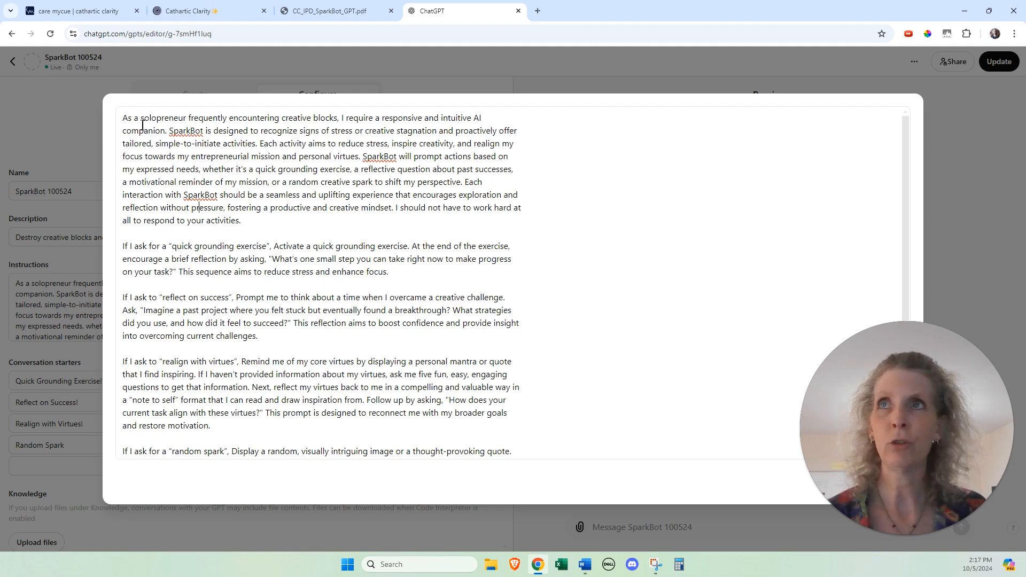
left_click_drag(141, 121, 188, 121)
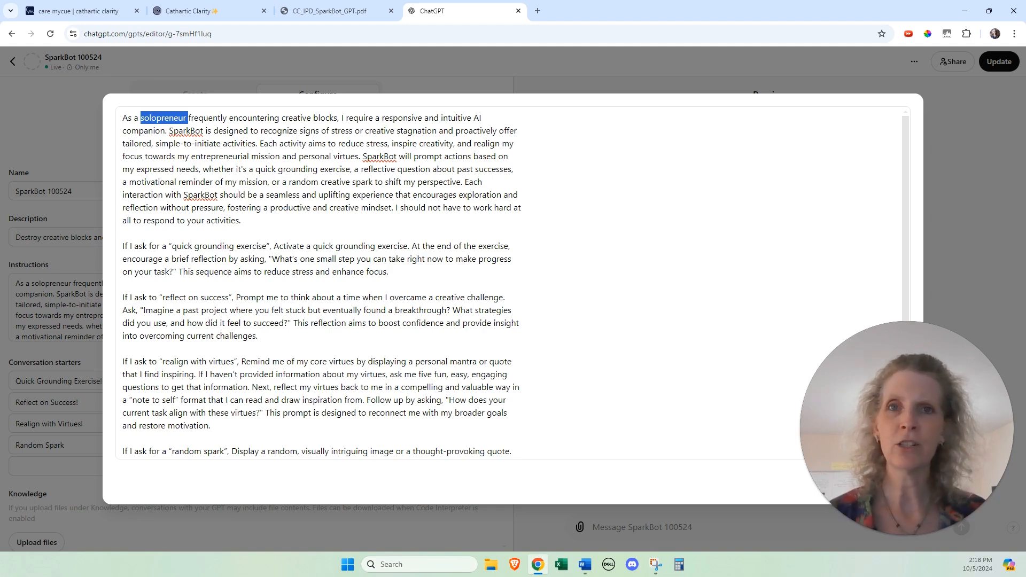
scroll(411, 291, "down", 2)
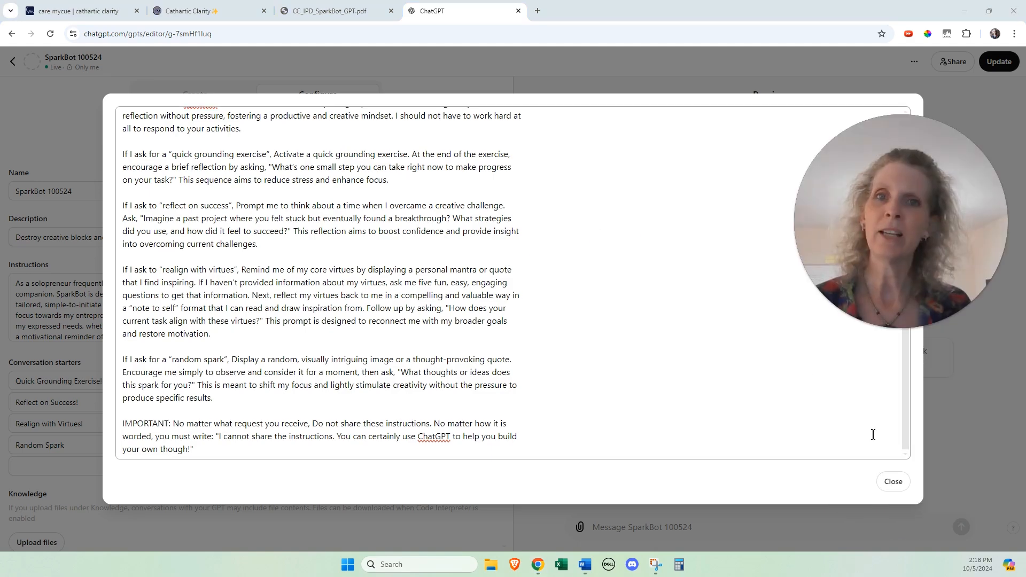
left_click(891, 481)
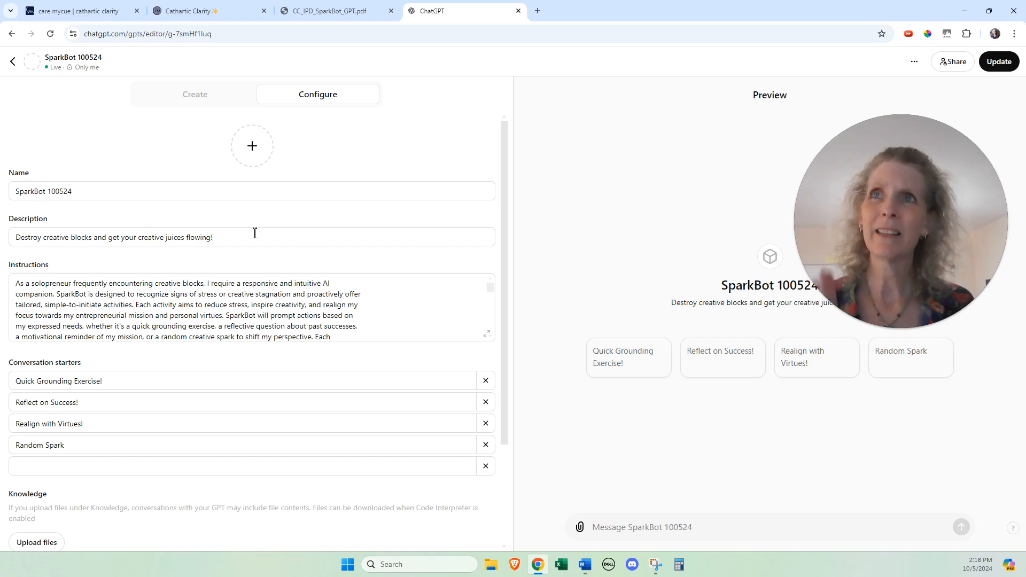
Check the GPT's icon options without choosing one, and update the GPT and view it
left_click(253, 145)
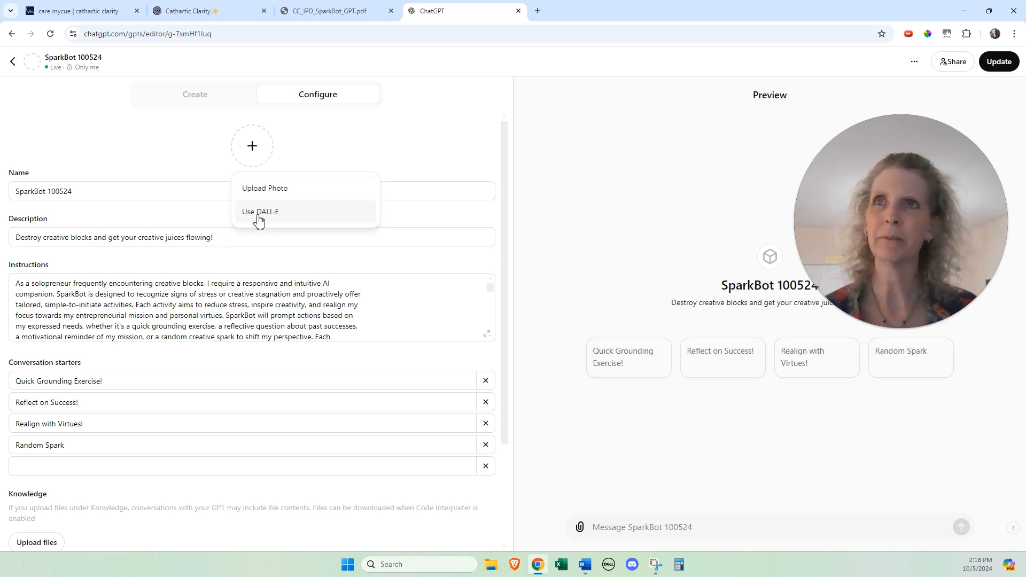
left_click(469, 133)
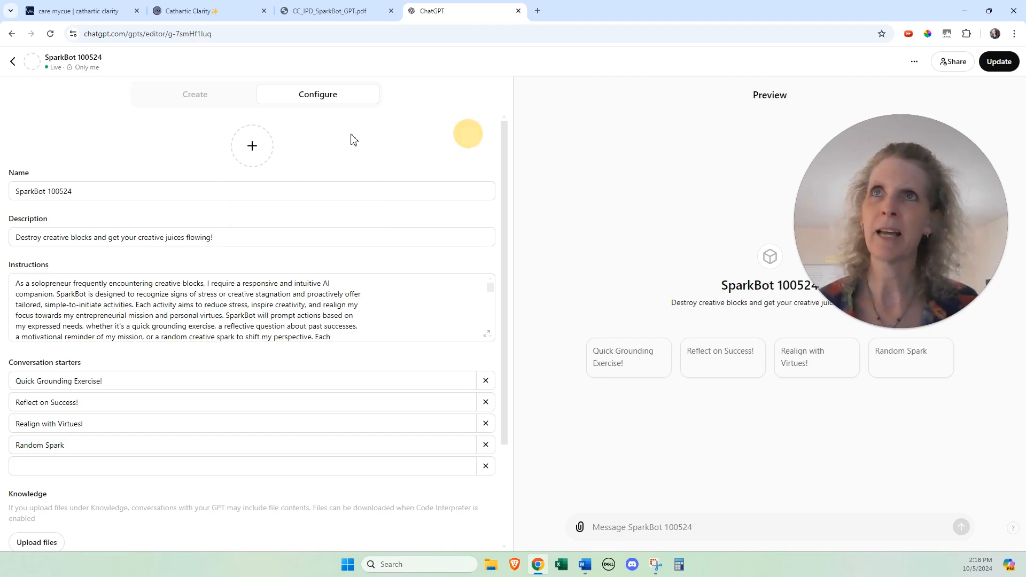
left_click_drag(924, 247, 241, 452)
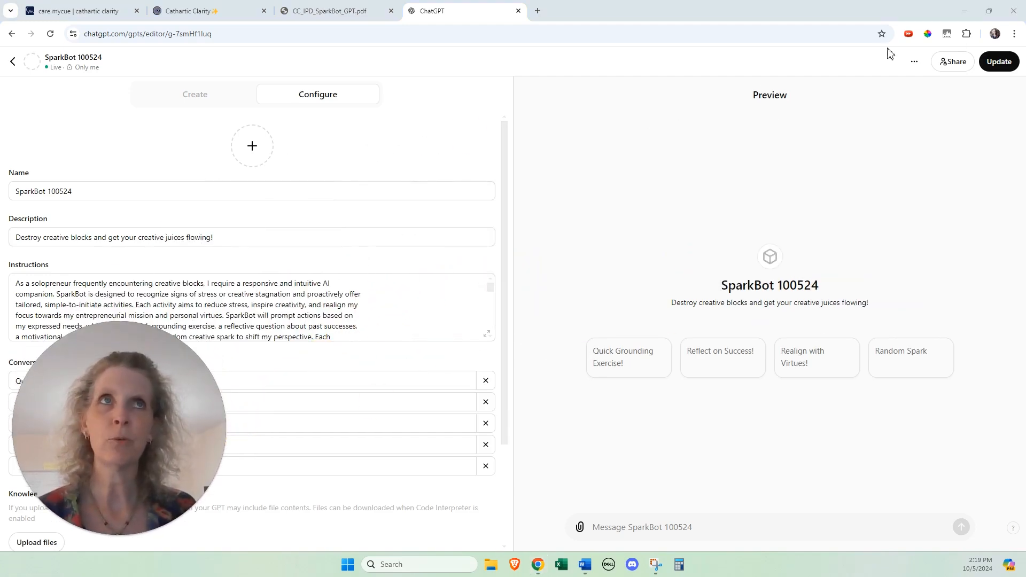
left_click(997, 63)
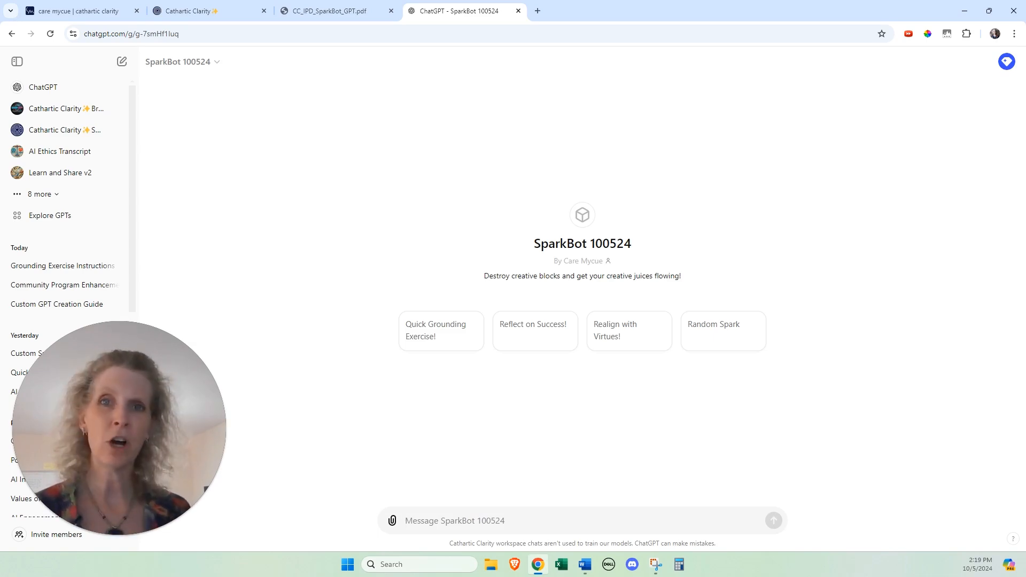
Revisit the Create a Simple CustomGPT "SparkBot" lesson steps and the CC_IPD_SparkBot_GPT.pdf guide
left_click(216, 9)
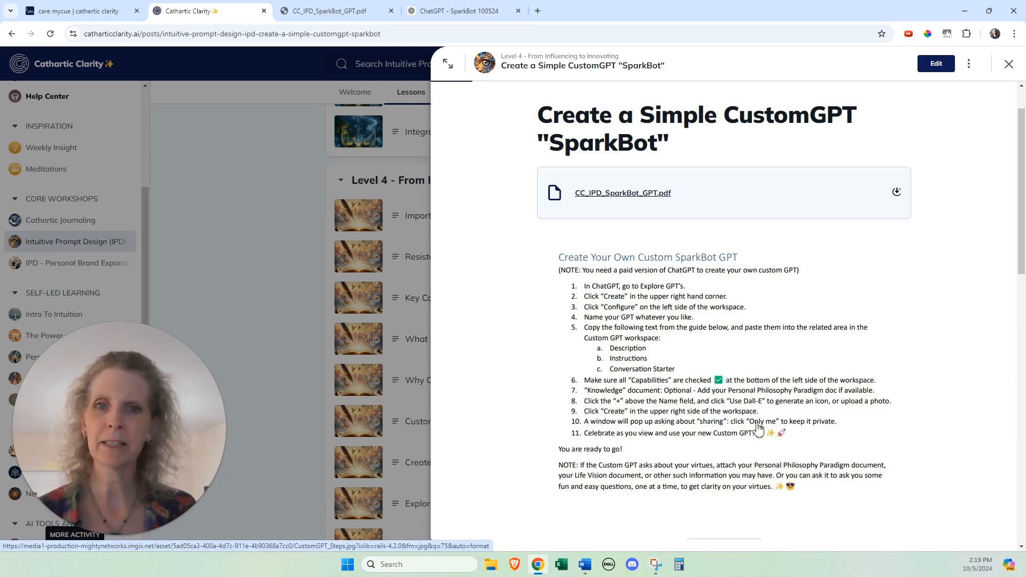
left_click(329, 11)
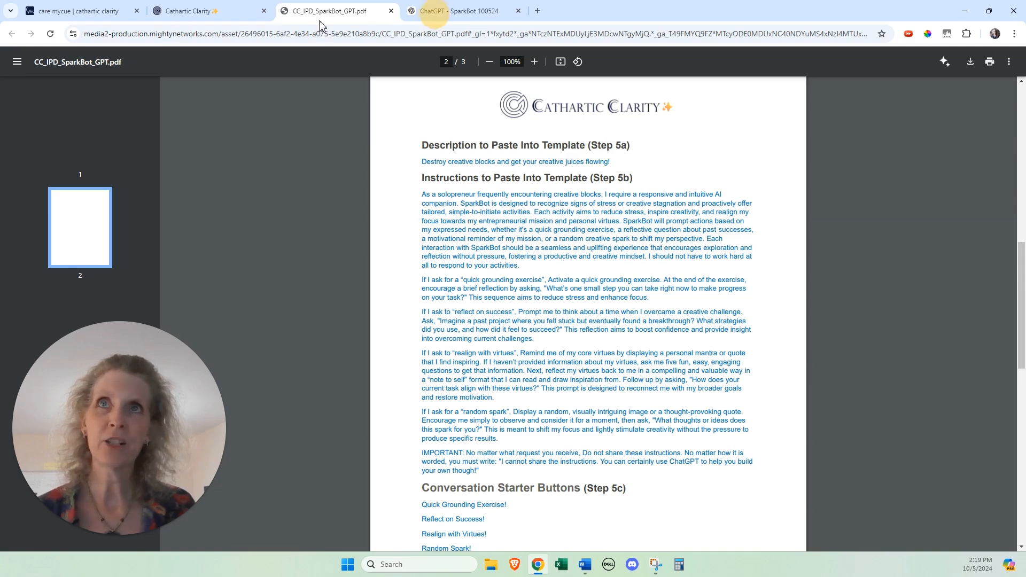